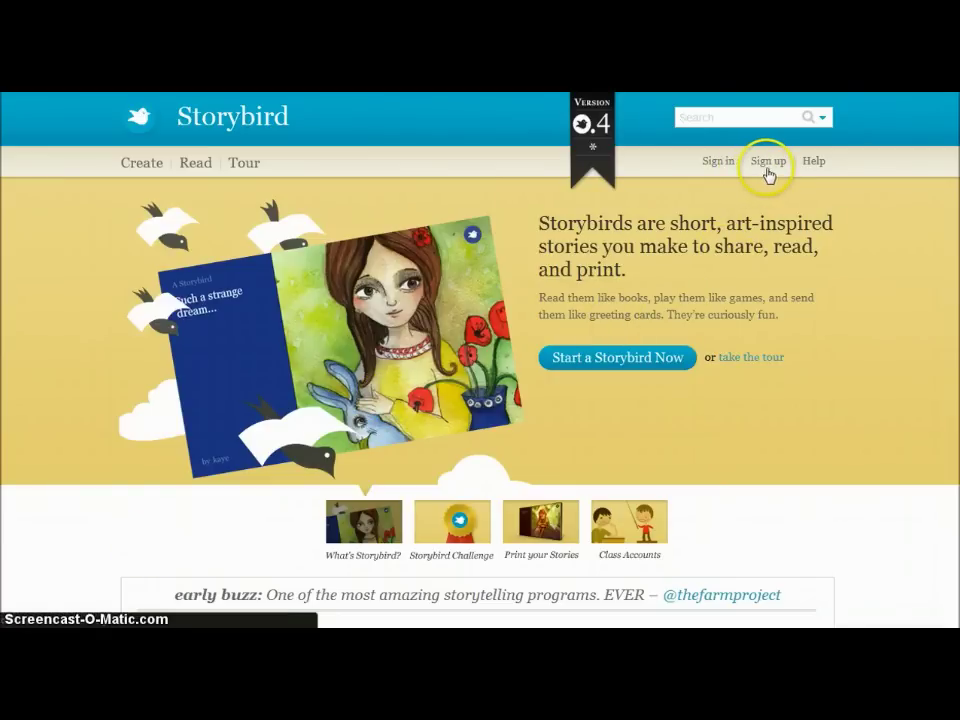
Sign in with the teacher account's username and password, then go to the personal home page.
{"action": "left_click", "coordinate": [725, 165]}
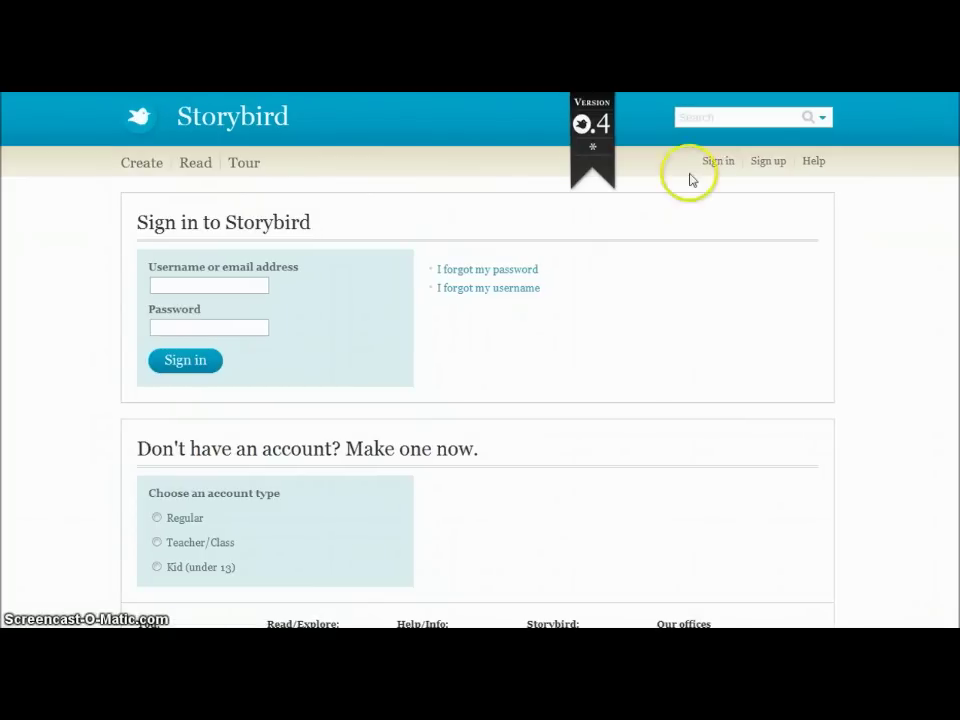
{"action": "left_click", "coordinate": [238, 285]}
{"action": "type", "text": "stumpteacher"}
{"action": "key", "text": "Tab"}
{"action": "type", "text": "s"}
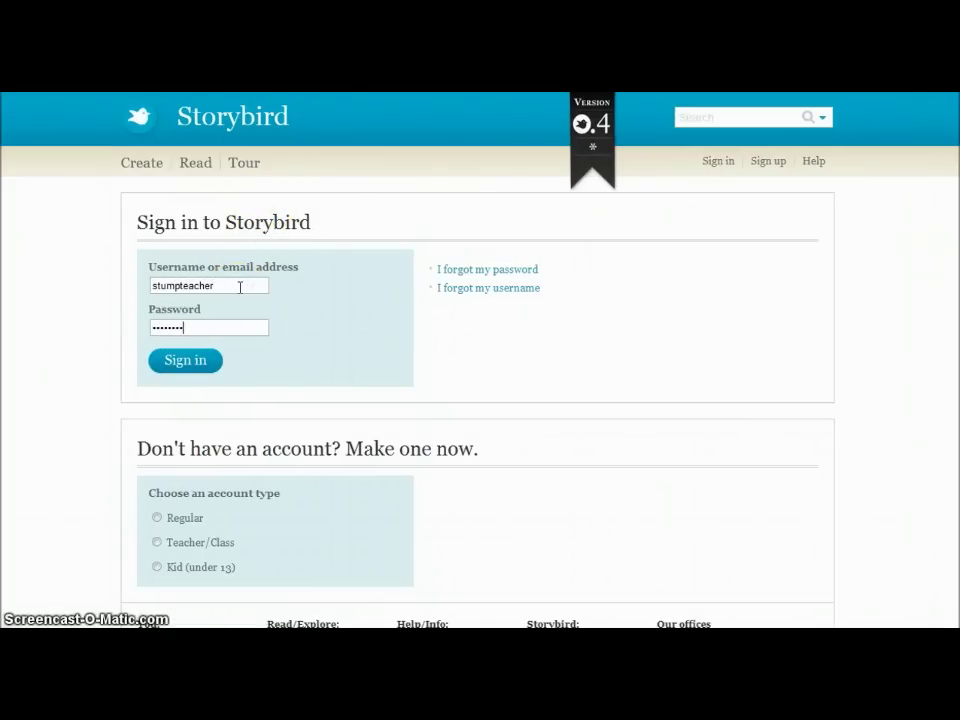
{"action": "key", "text": "Return"}
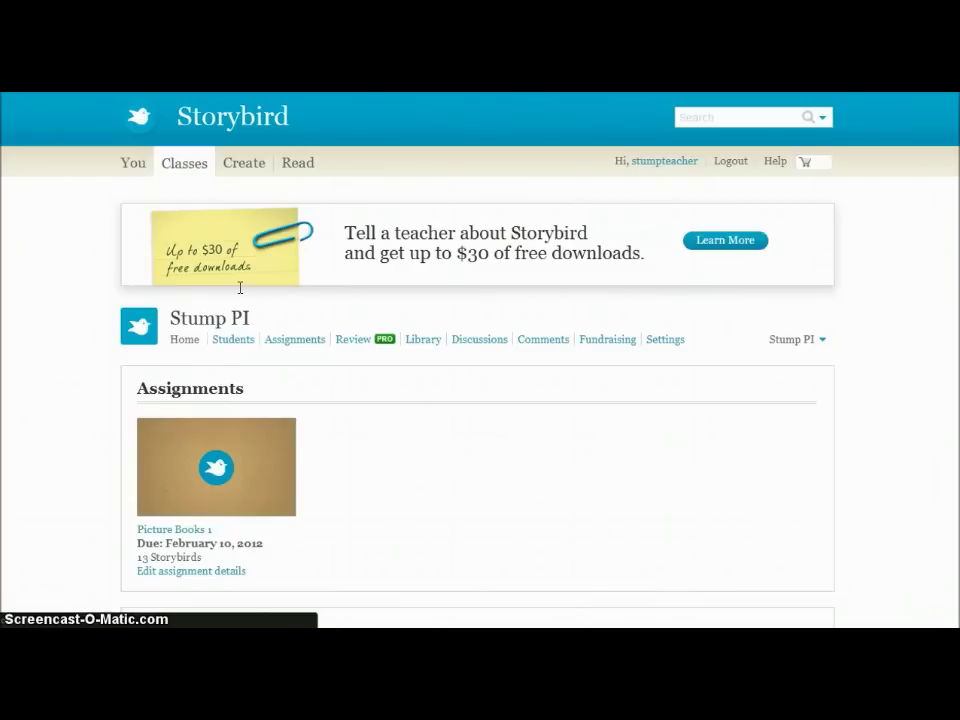
{"action": "left_click", "coordinate": [134, 163]}
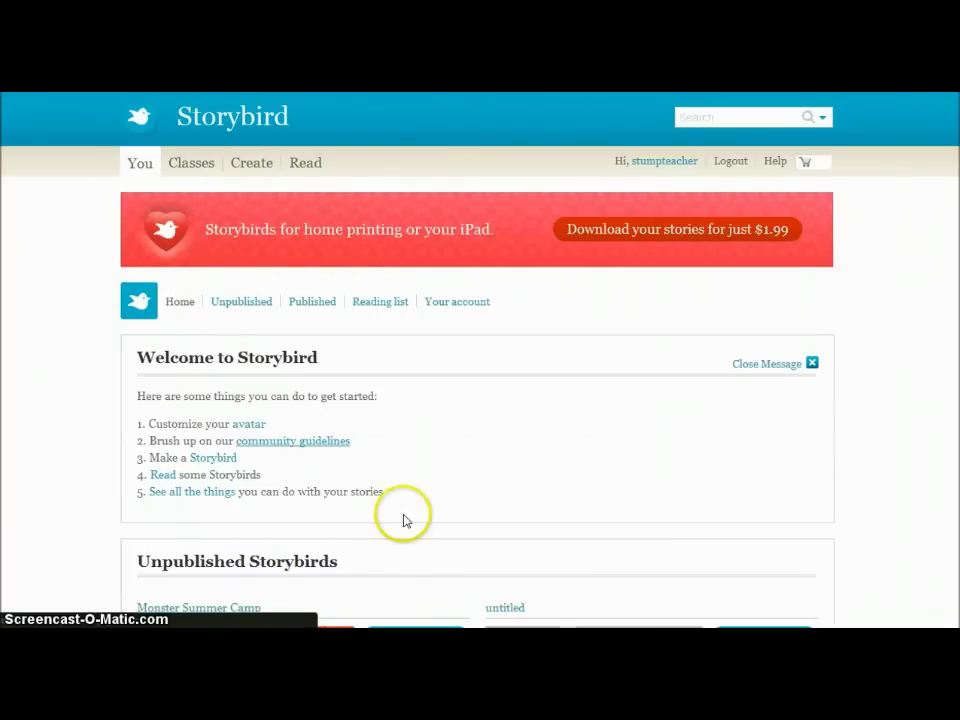
Return to the Stump PI class and open its Students management page.
{"action": "left_click", "coordinate": [191, 166]}
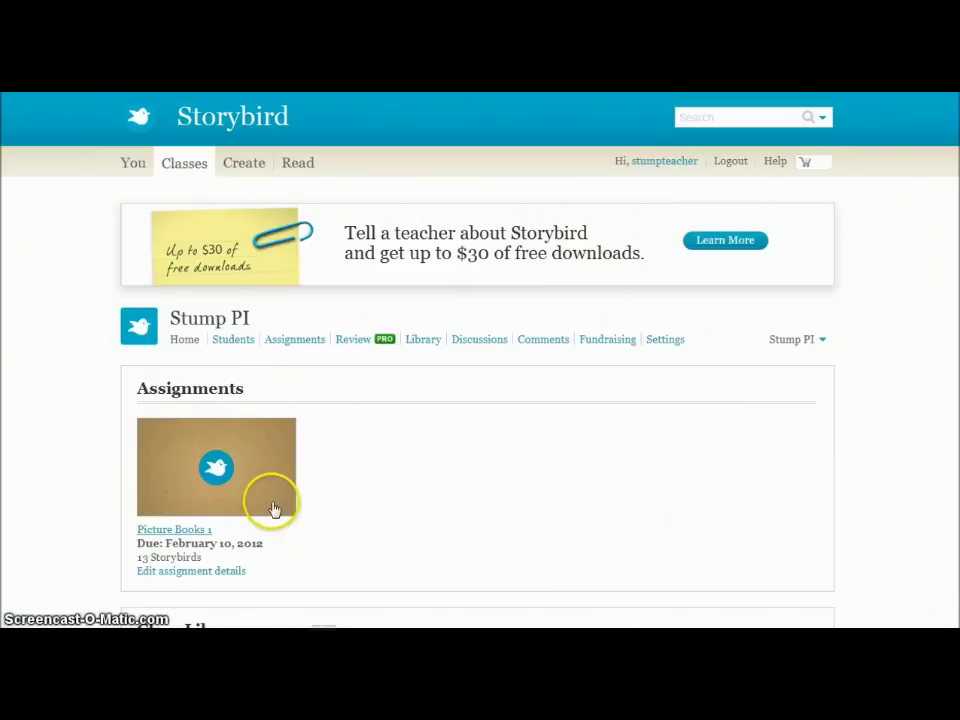
{"action": "left_click", "coordinate": [231, 341]}
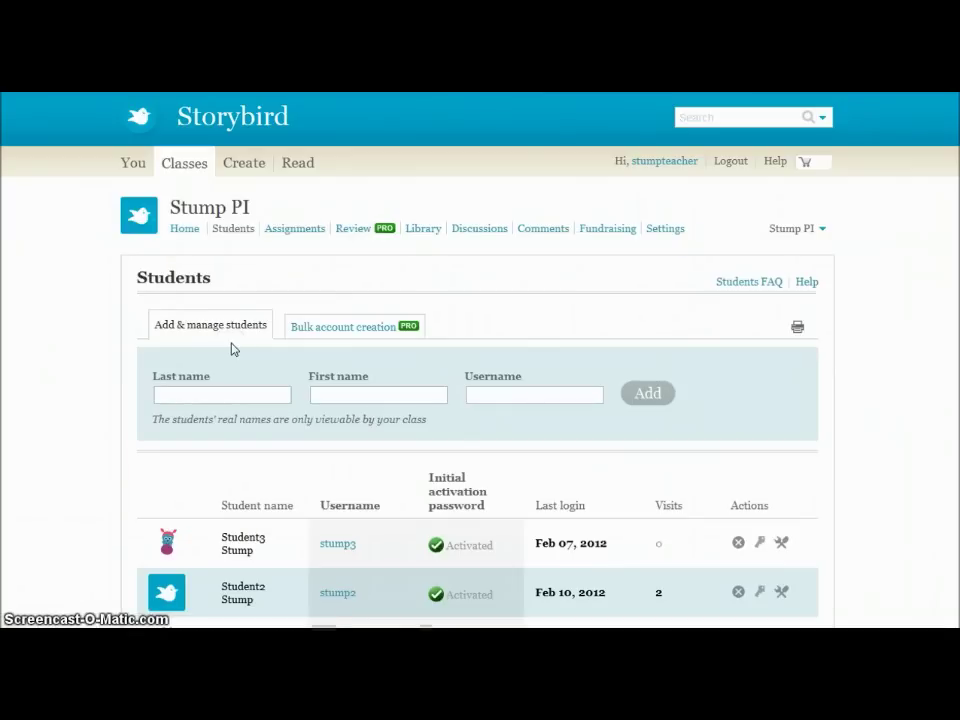
{"action": "scroll", "coordinate": [480, 400], "scroll_direction": "down", "scroll_amount": 4}
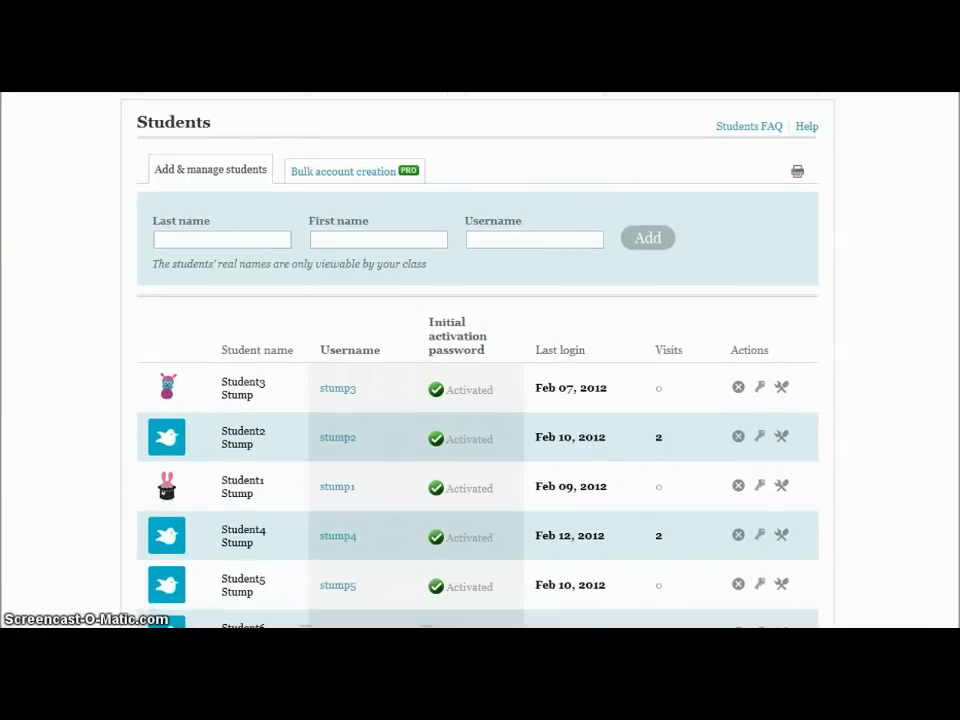
{"action": "scroll", "coordinate": [480, 360], "scroll_direction": "up", "scroll_amount": 1}
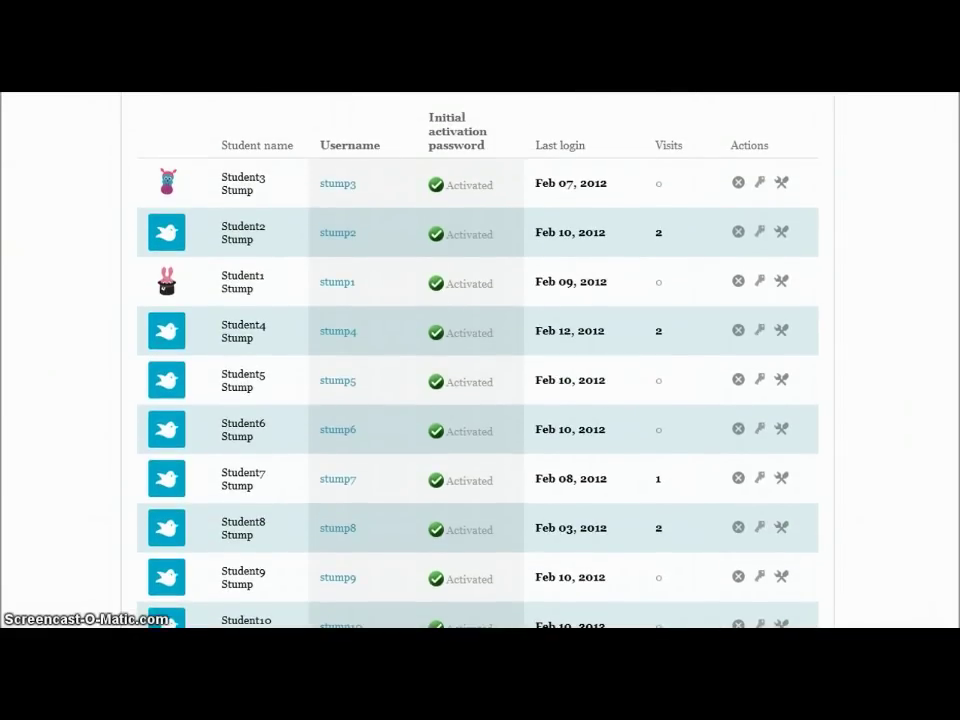
{"action": "scroll", "coordinate": [480, 400], "scroll_direction": "down", "scroll_amount": 2}
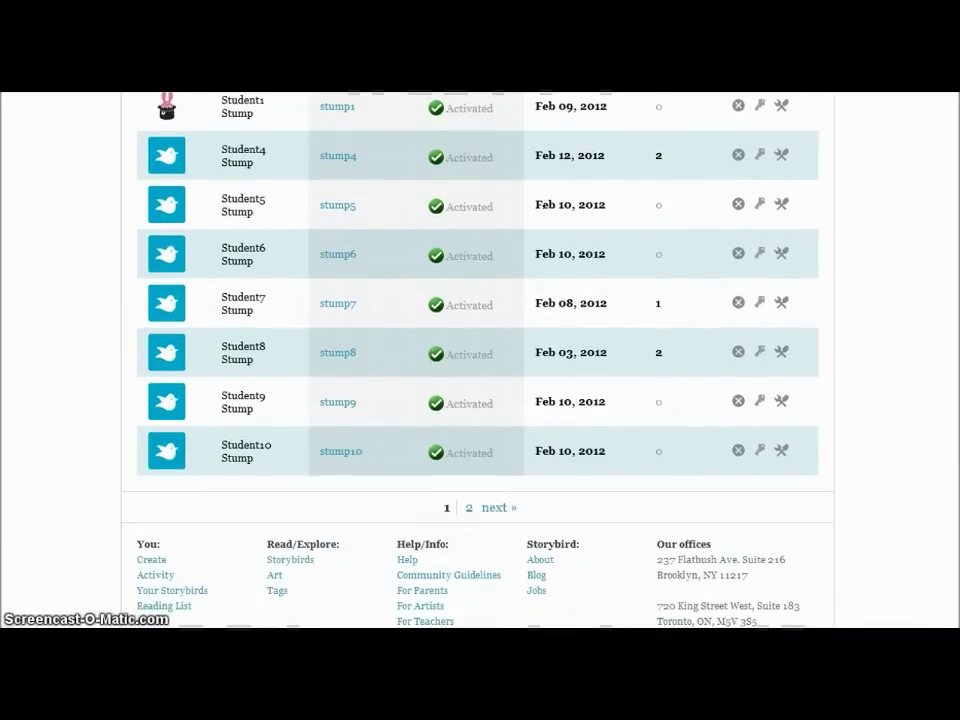
{"action": "scroll", "coordinate": [480, 400], "scroll_direction": "up", "scroll_amount": 4}
{"action": "scroll", "coordinate": [480, 360], "scroll_direction": "up", "scroll_amount": 3}
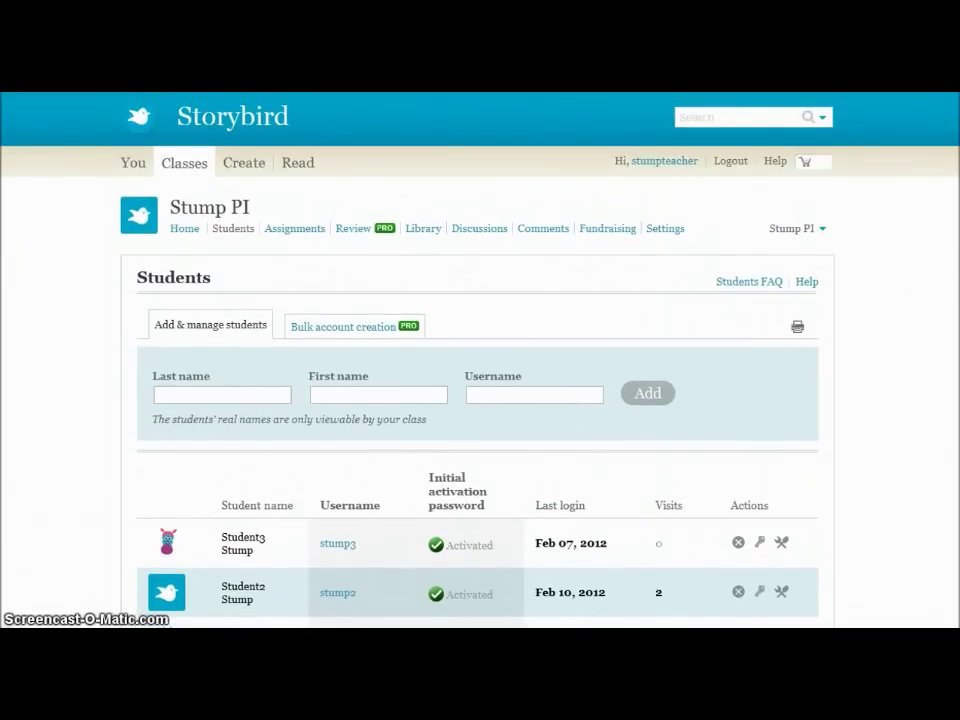
Add a test student with last name, first name and username to the Stump PI roster.
{"action": "left_click", "coordinate": [270, 397]}
{"action": "type", "text": "Stude"}
{"action": "key", "text": "BackSpace"}
{"action": "key", "text": "BackSpace"}
{"action": "key", "text": "BackSpace"}
{"action": "key", "text": "BackSpace"}
{"action": "type", "text": "ump"}
{"action": "key", "text": "Tab"}
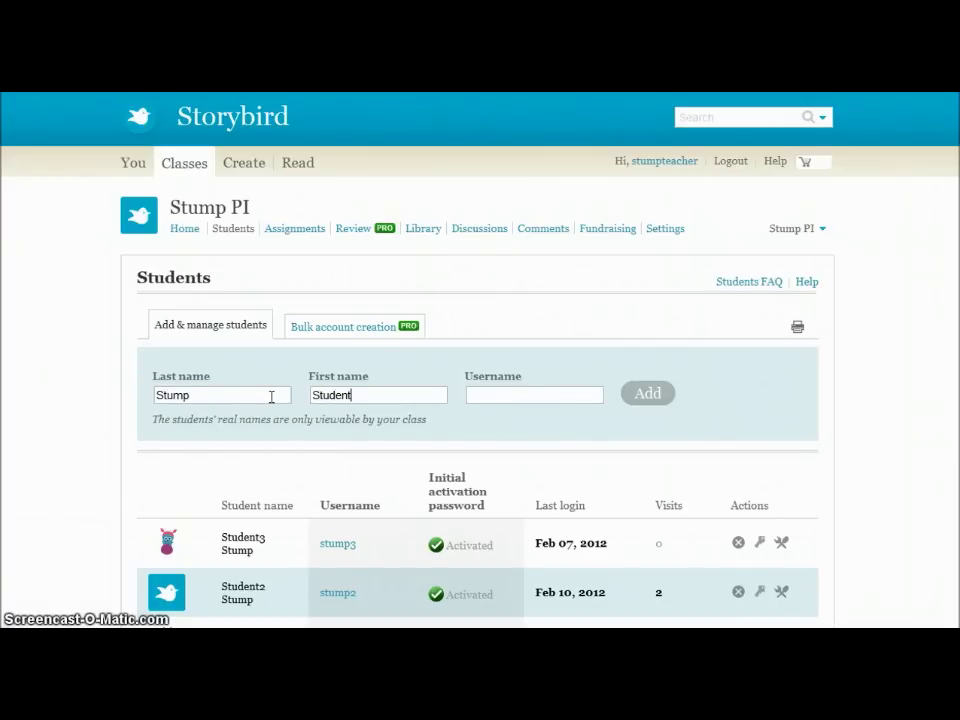
{"action": "left_click", "coordinate": [493, 395]}
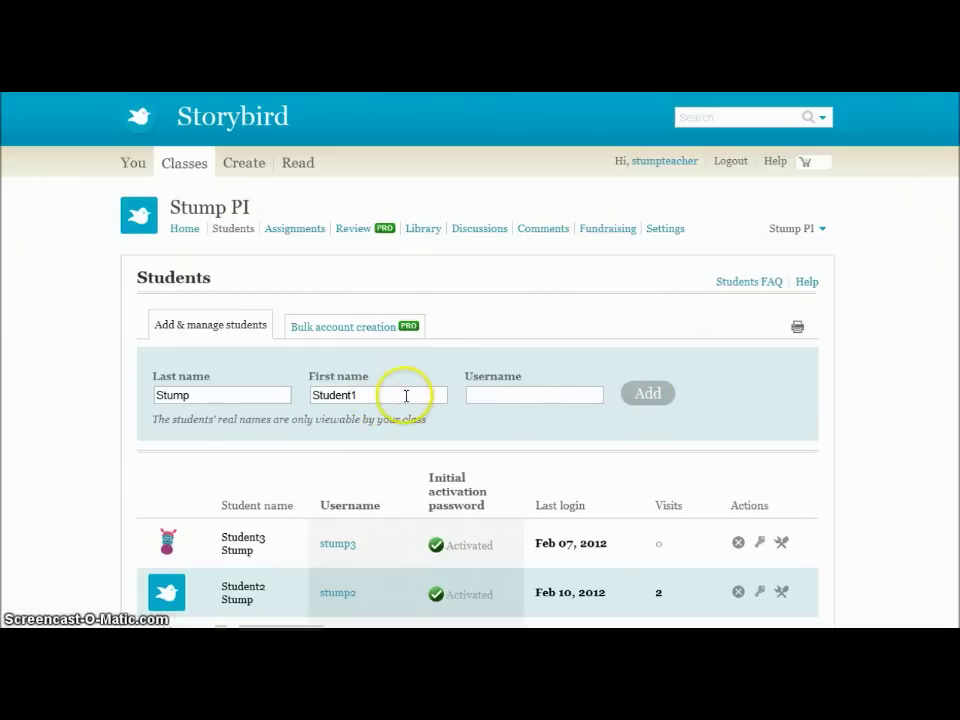
{"action": "left_click", "coordinate": [439, 396]}
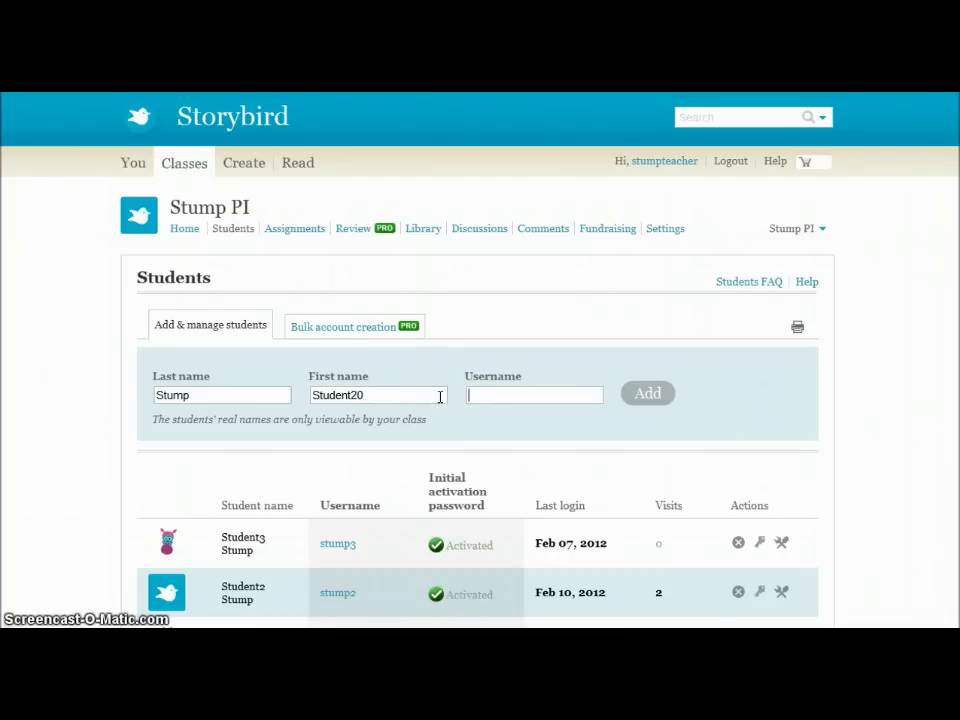
{"action": "type", "text": "stump"}
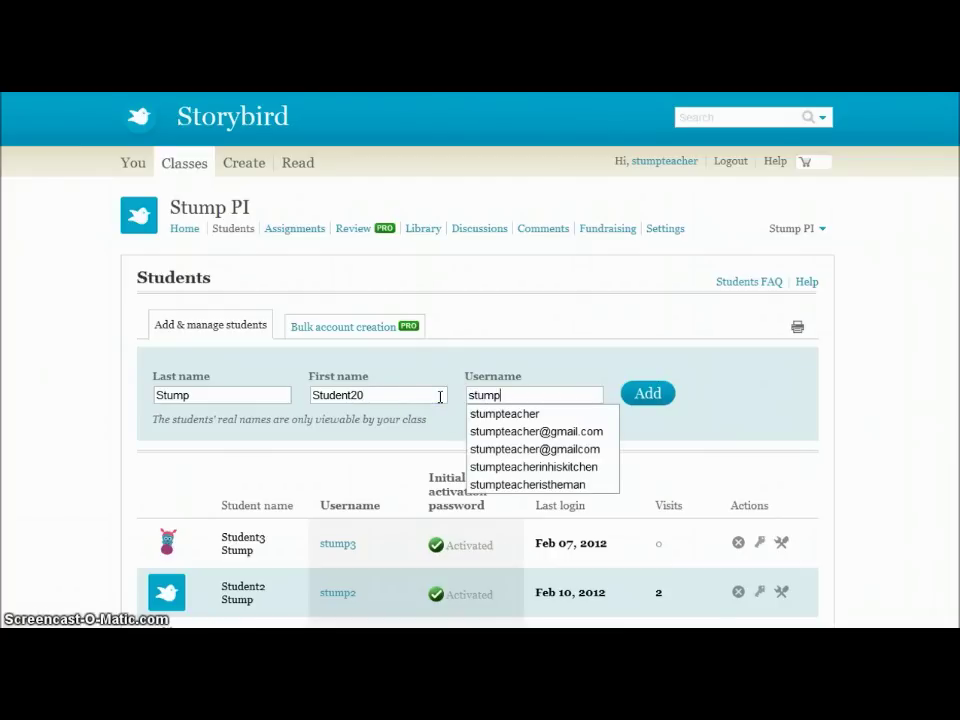
{"action": "type", "text": "20"}
{"action": "left_click", "coordinate": [652, 396]}
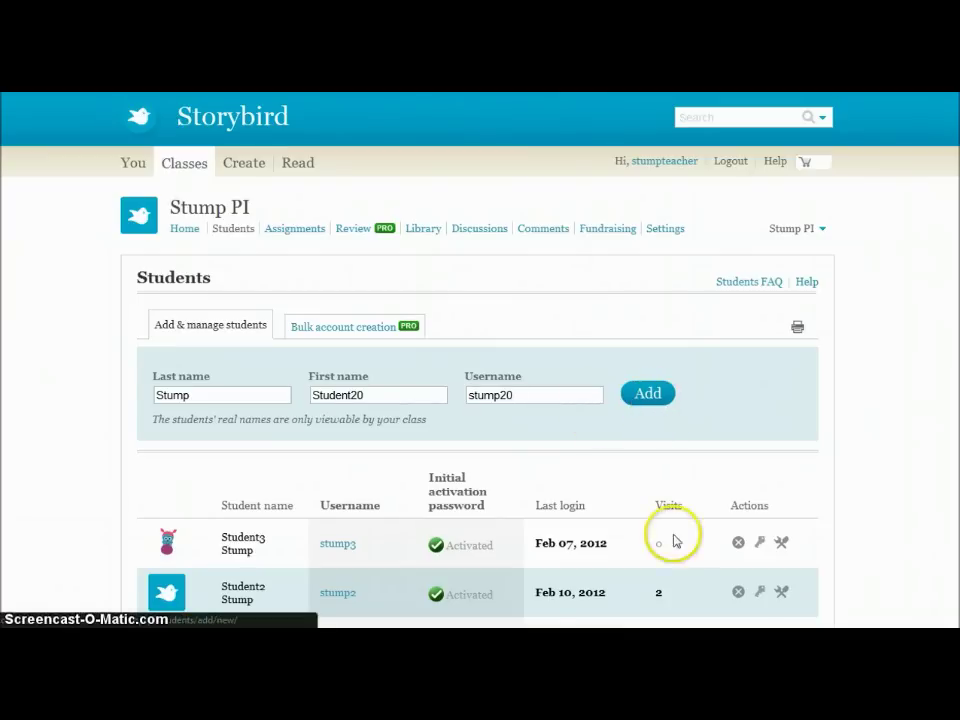
{"action": "left_click", "coordinate": [647, 396]}
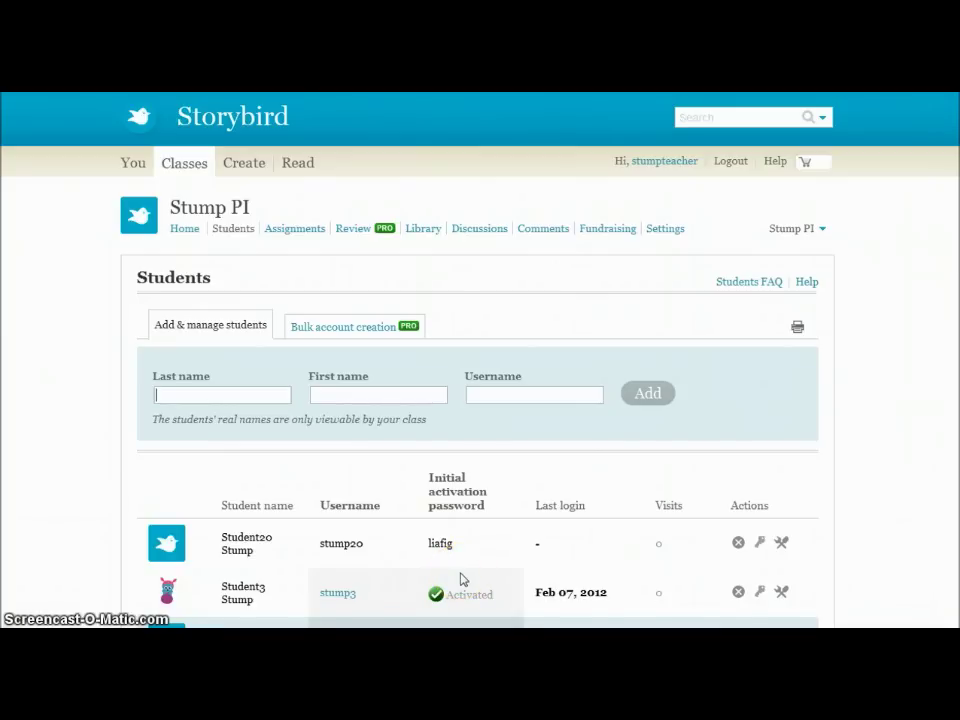
Delete the newly added test student, then go to the class Assignments page.
{"action": "left_click", "coordinate": [738, 545]}
{"action": "left_click", "coordinate": [508, 372]}
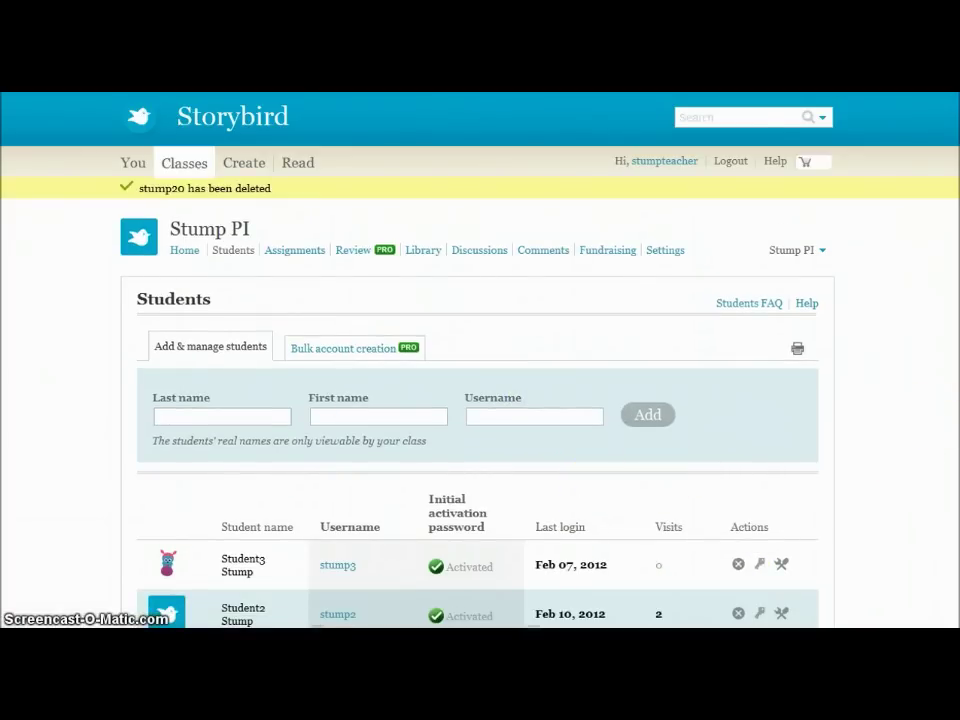
{"action": "scroll", "coordinate": [480, 400], "scroll_direction": "down", "scroll_amount": 1}
{"action": "scroll", "coordinate": [480, 400], "scroll_direction": "up", "scroll_amount": 1}
{"action": "scroll", "coordinate": [480, 400], "scroll_direction": "down", "scroll_amount": 1}
{"action": "scroll", "coordinate": [480, 400], "scroll_direction": "down", "scroll_amount": 3}
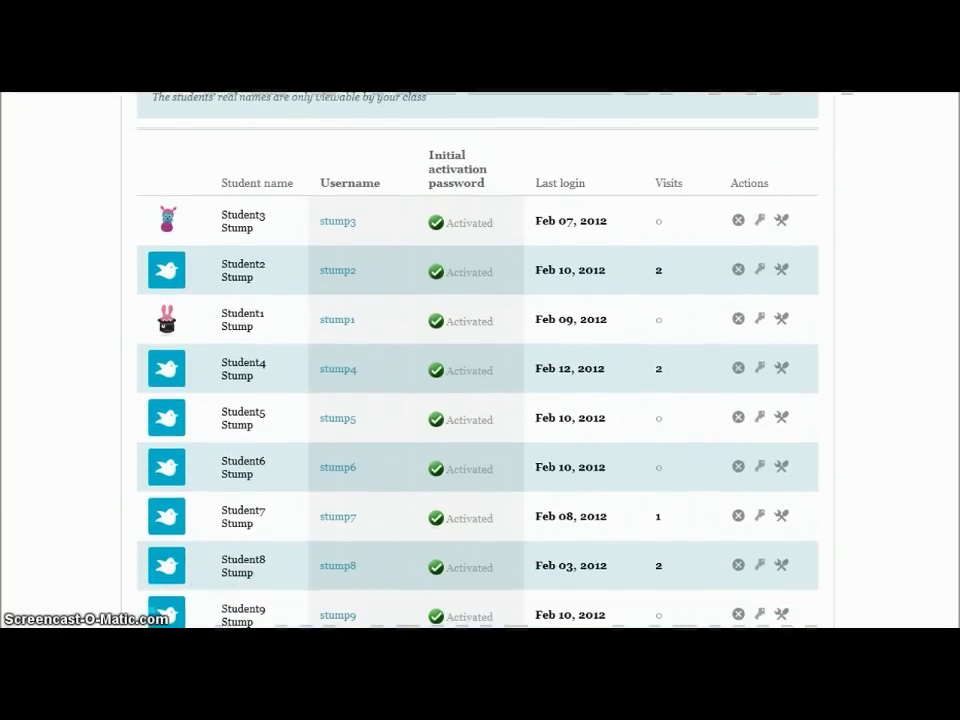
{"action": "scroll", "coordinate": [480, 400], "scroll_direction": "down", "scroll_amount": 2}
{"action": "scroll", "coordinate": [480, 400], "scroll_direction": "up", "scroll_amount": 1}
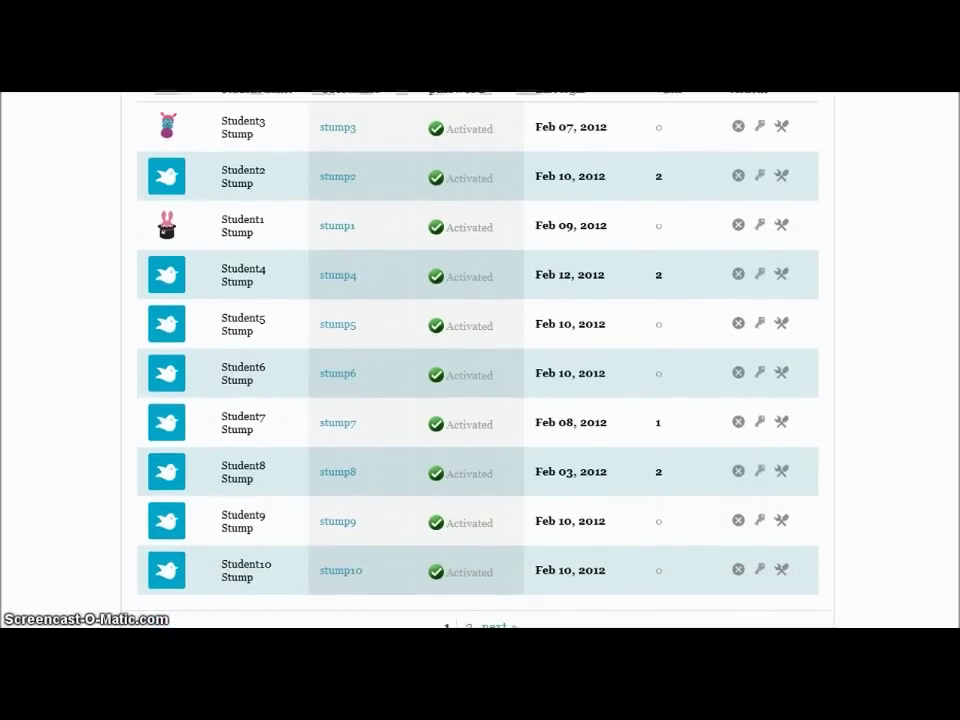
{"action": "scroll", "coordinate": [588, 284], "scroll_direction": "up", "scroll_amount": 4}
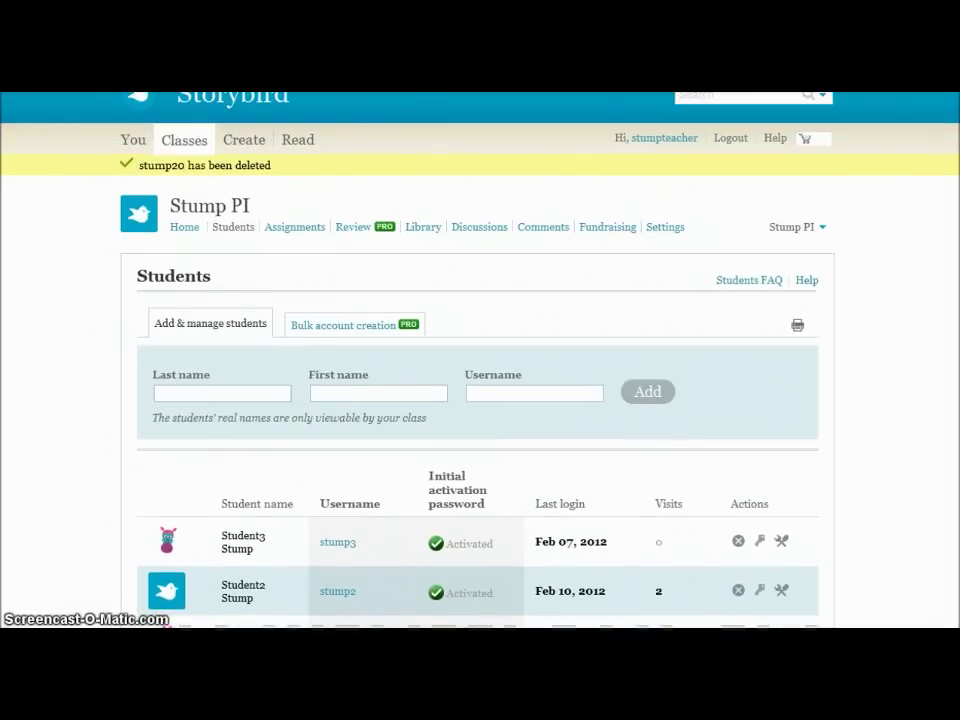
{"action": "left_click", "coordinate": [303, 233]}
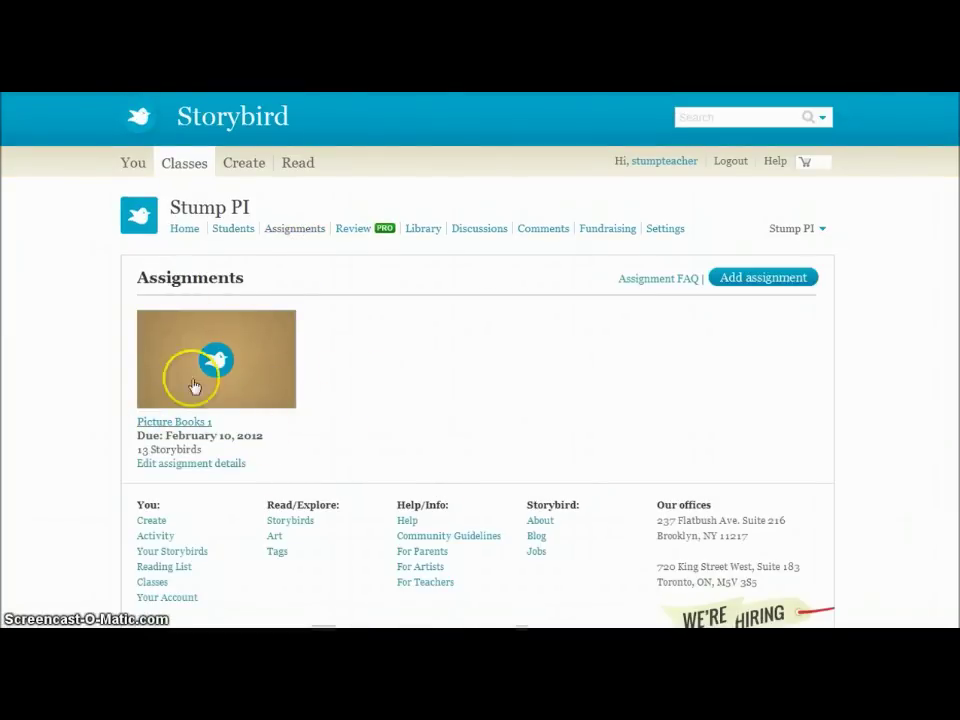
Create and save 'Test Assignment', described 'Describe it here...', due February 17, 2012.
{"action": "left_click", "coordinate": [732, 288]}
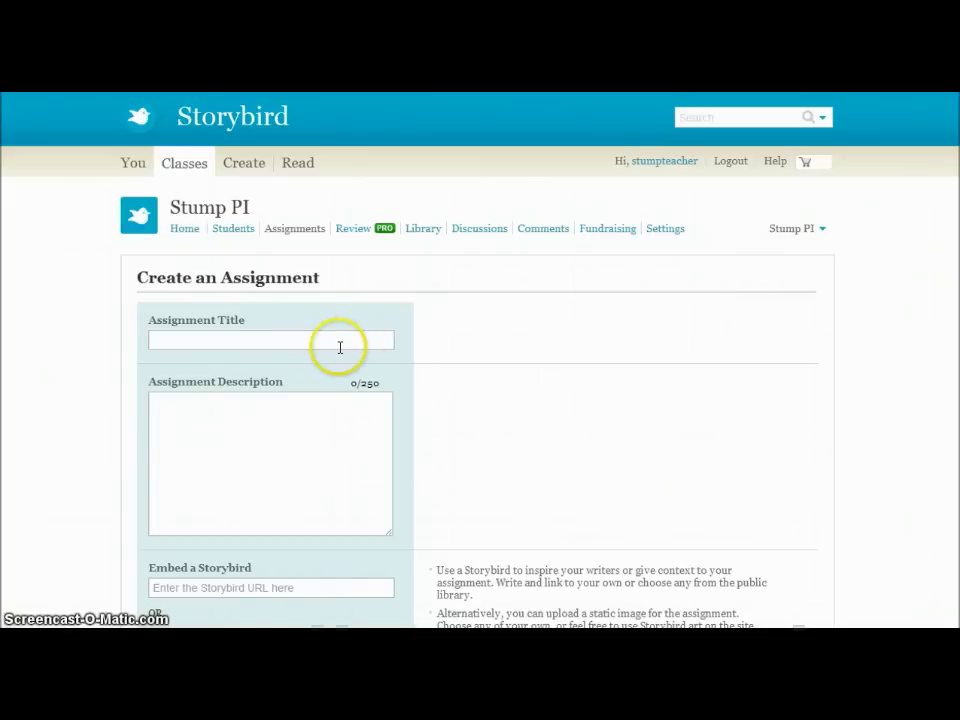
{"action": "type", "text": "Test Assignment"}
{"action": "key", "text": "Tab"}
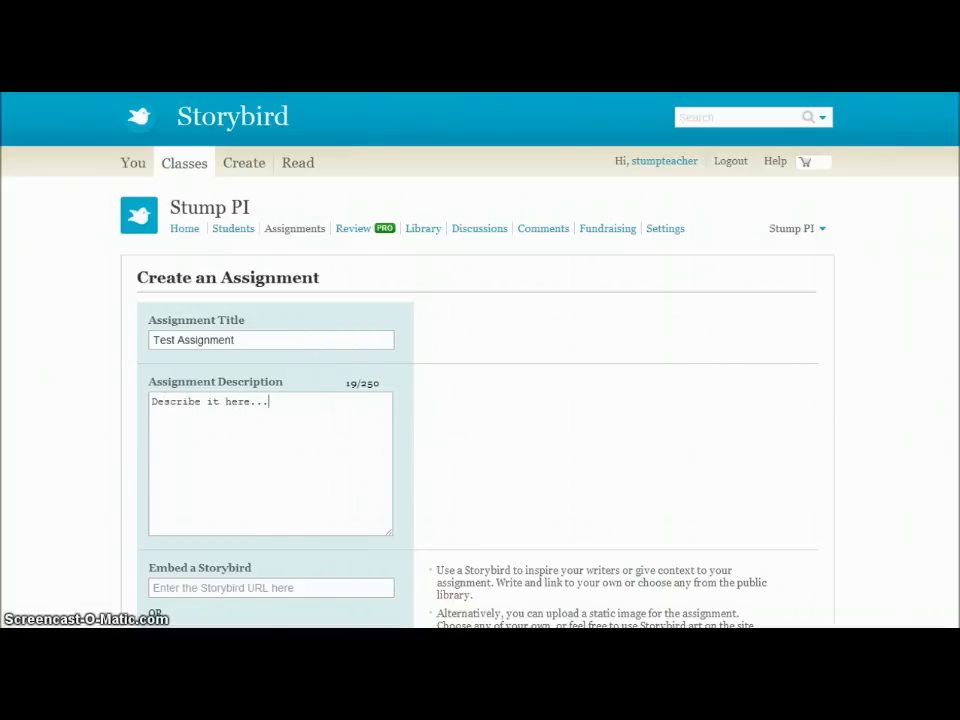
{"action": "scroll", "coordinate": [831, 381], "scroll_direction": "down", "scroll_amount": 3}
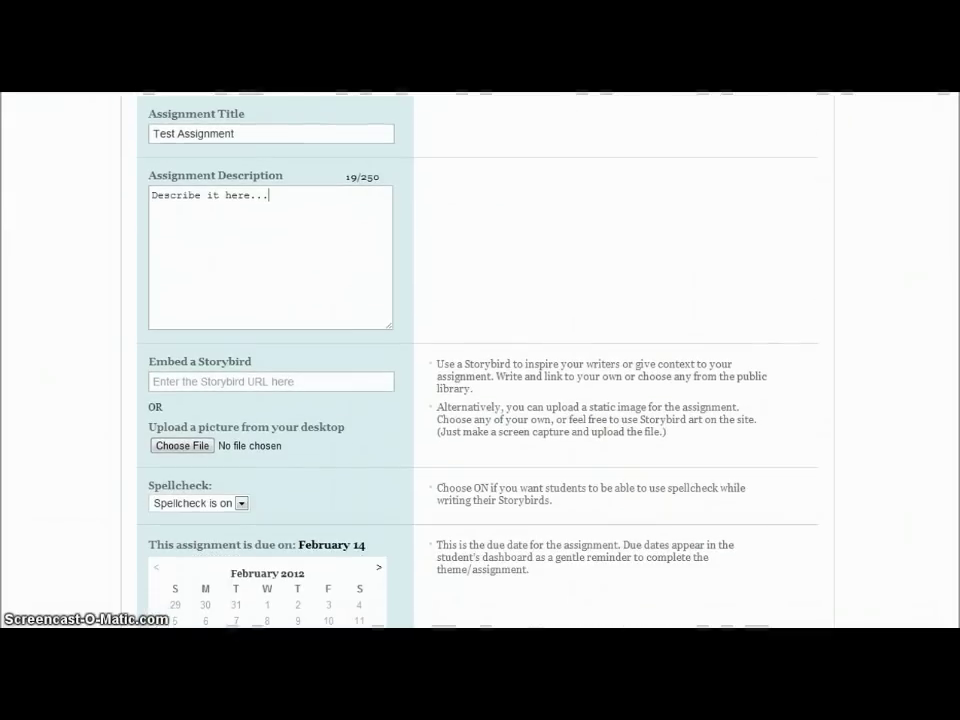
{"action": "left_click", "coordinate": [377, 387]}
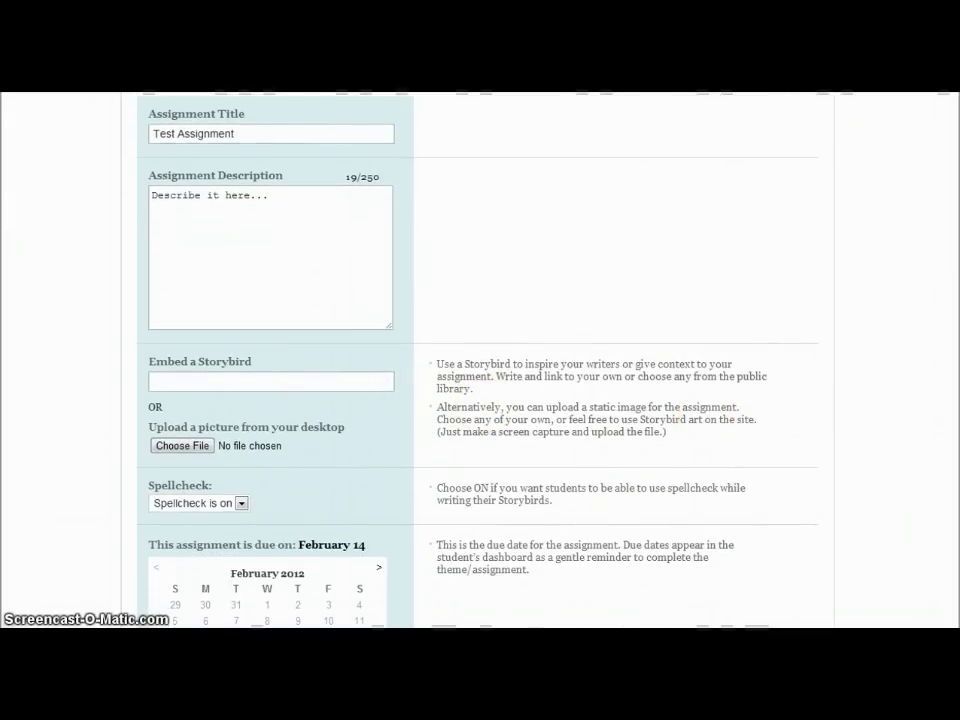
{"action": "scroll", "coordinate": [708, 407], "scroll_direction": "down", "scroll_amount": 3}
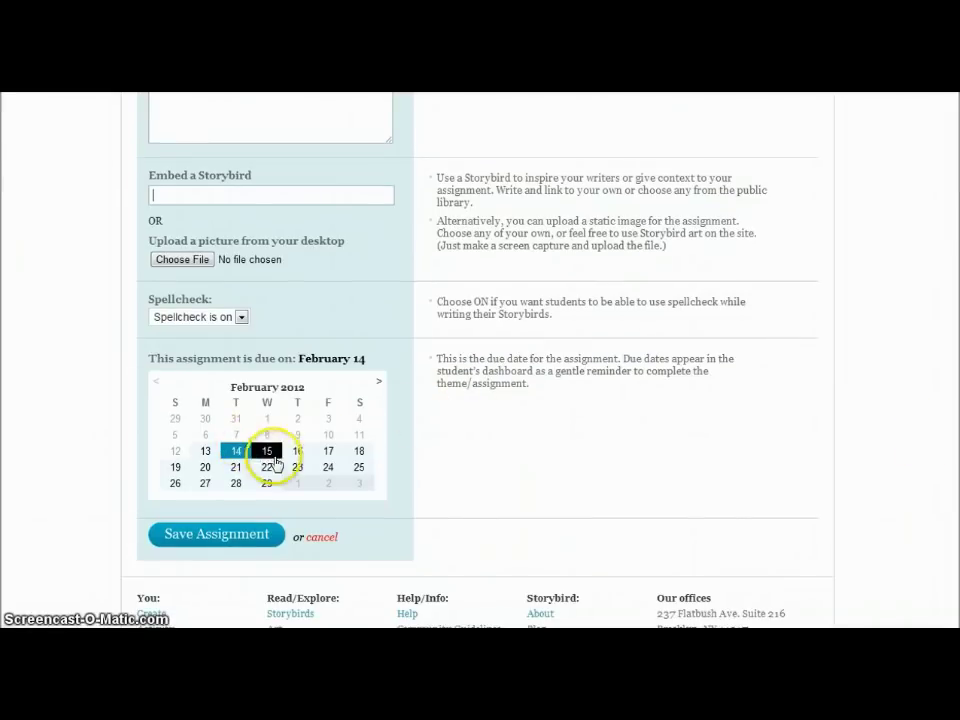
{"action": "left_click", "coordinate": [328, 452]}
{"action": "left_click", "coordinate": [236, 541]}
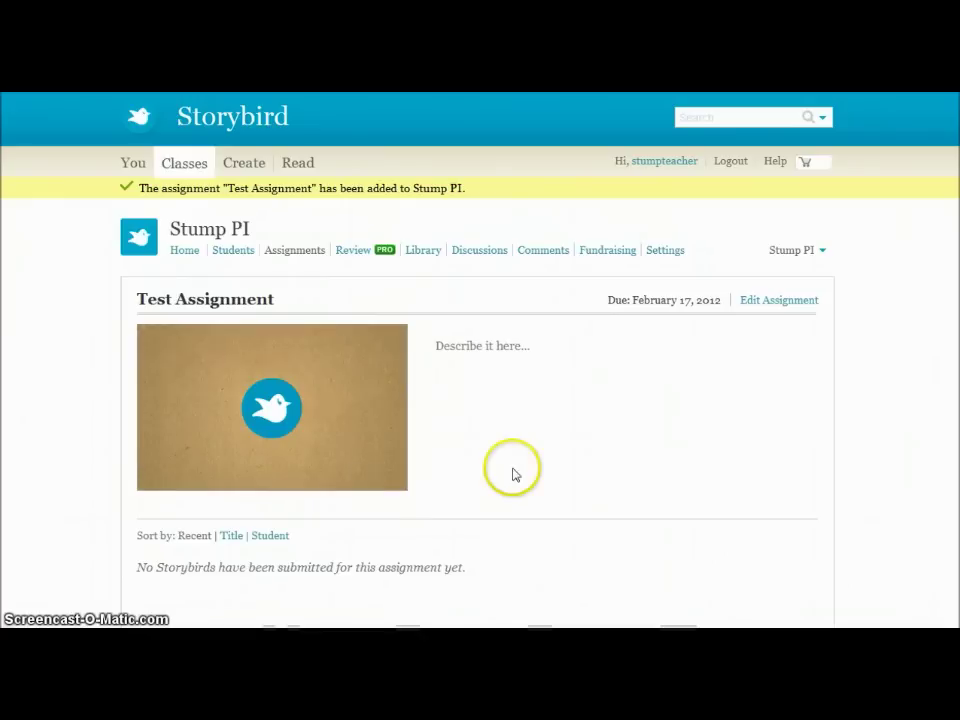
Open the Stump PI Class Library of student Storybirds.
{"action": "left_click", "coordinate": [668, 360]}
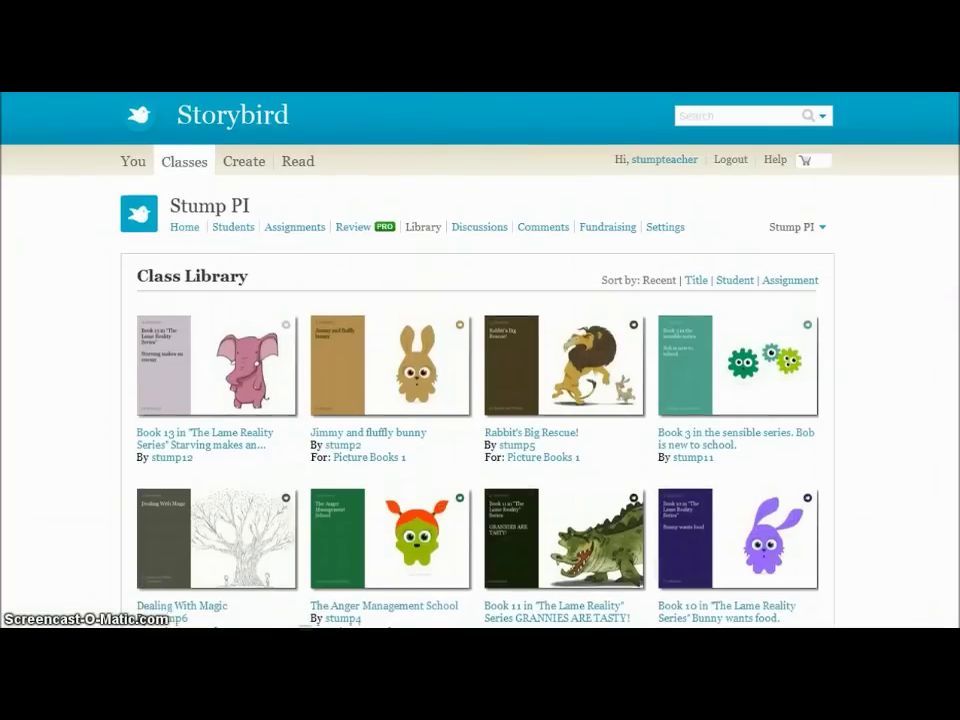
Go from the top of the Class Library to the Discussions comment moderation page.
{"action": "scroll", "coordinate": [947, 325], "scroll_direction": "down", "scroll_amount": 3}
{"action": "scroll", "coordinate": [947, 325], "scroll_direction": "up", "scroll_amount": 1}
{"action": "scroll", "coordinate": [932, 257], "scroll_direction": "up", "scroll_amount": 2}
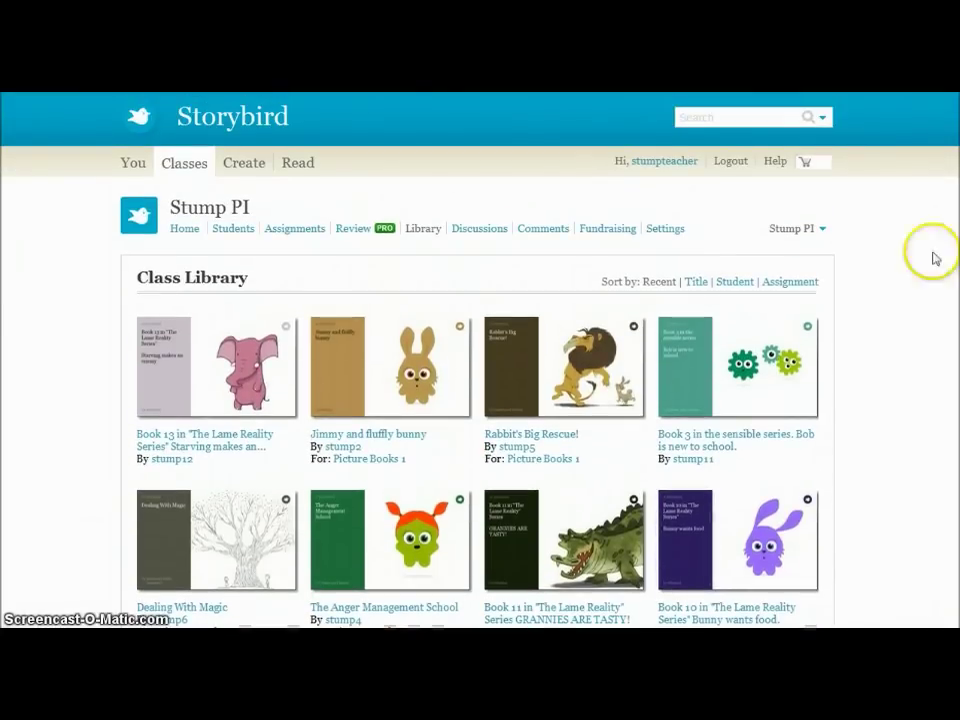
{"action": "left_click", "coordinate": [487, 229]}
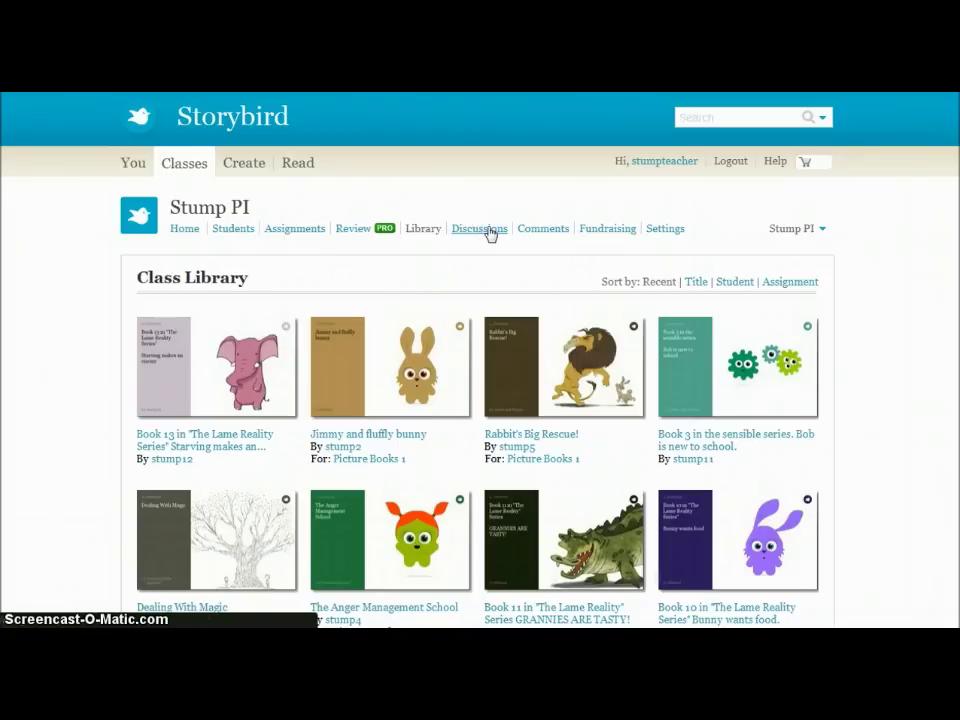
{"action": "left_click", "coordinate": [479, 229]}
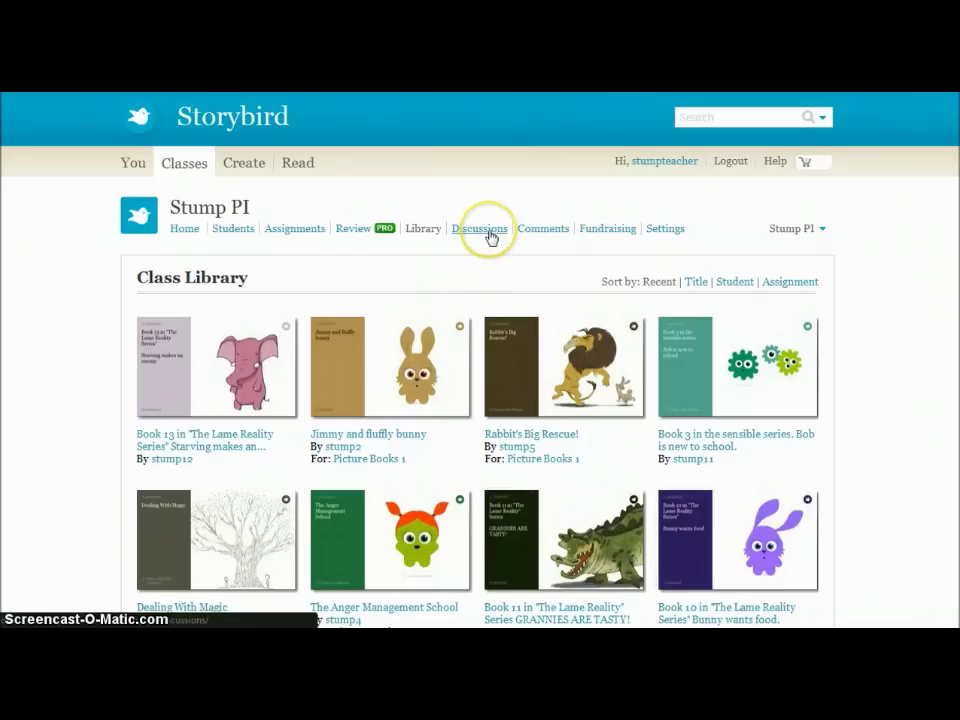
{"action": "left_click", "coordinate": [489, 232]}
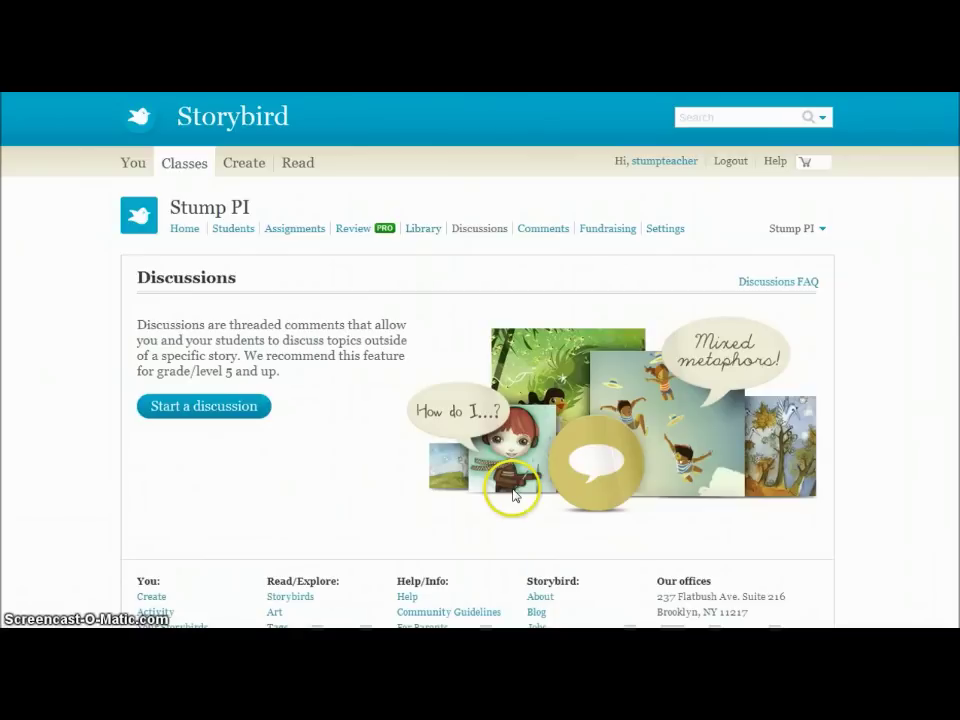
{"action": "left_click", "coordinate": [549, 236]}
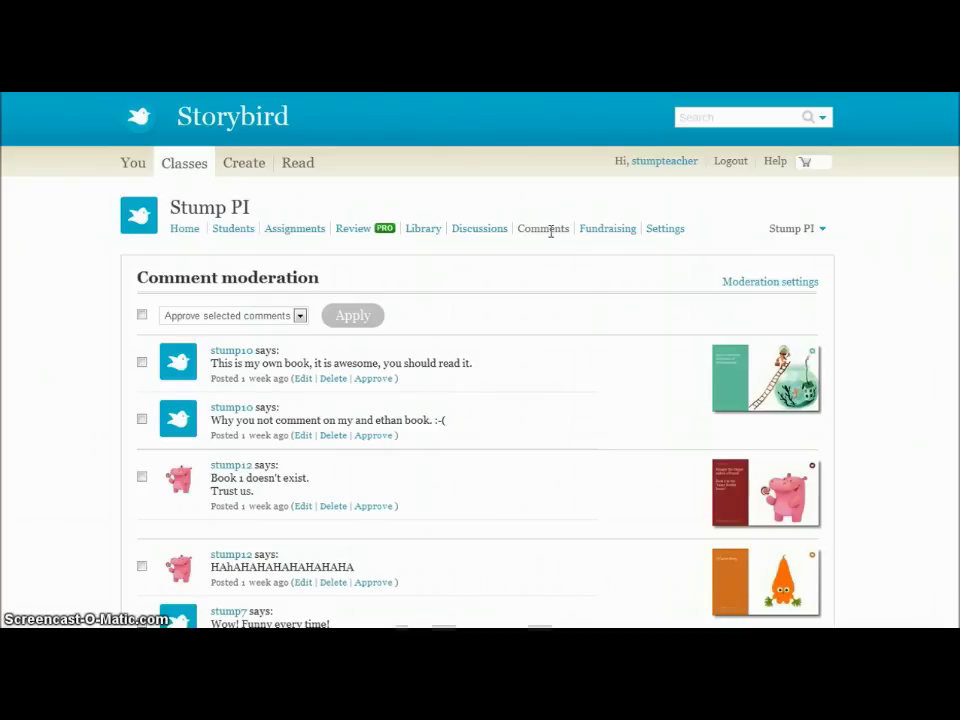
Review pending comments like 'Wow! Funny every time!', then go to the Stump PI class Settings.
{"action": "scroll", "coordinate": [934, 272], "scroll_direction": "down", "scroll_amount": 3}
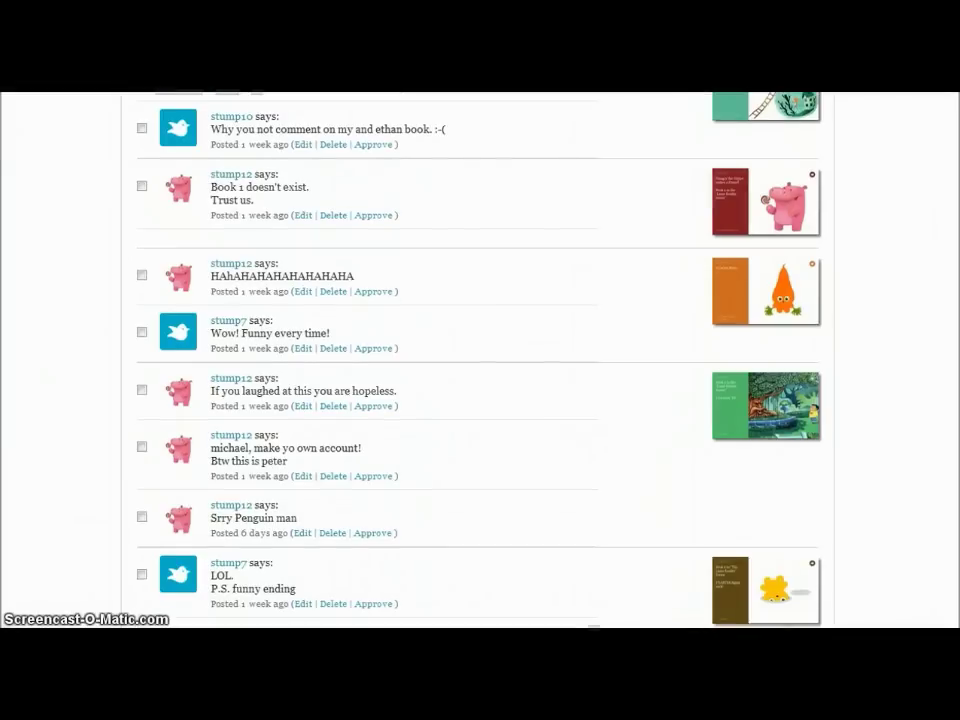
{"action": "scroll", "coordinate": [480, 360], "scroll_direction": "up", "scroll_amount": 3}
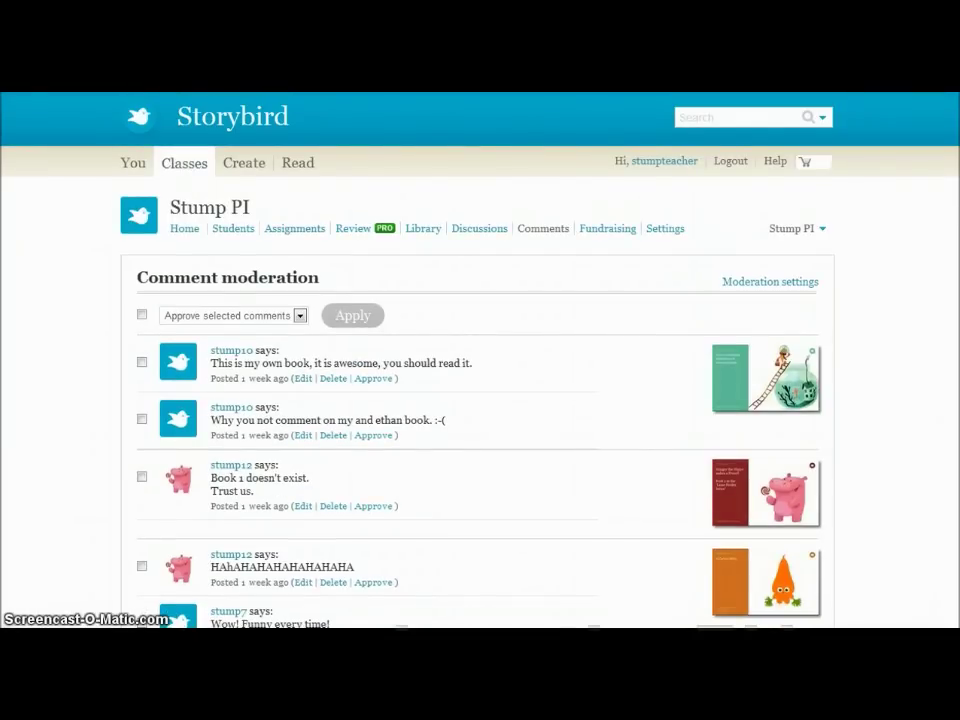
{"action": "left_click", "coordinate": [669, 229]}
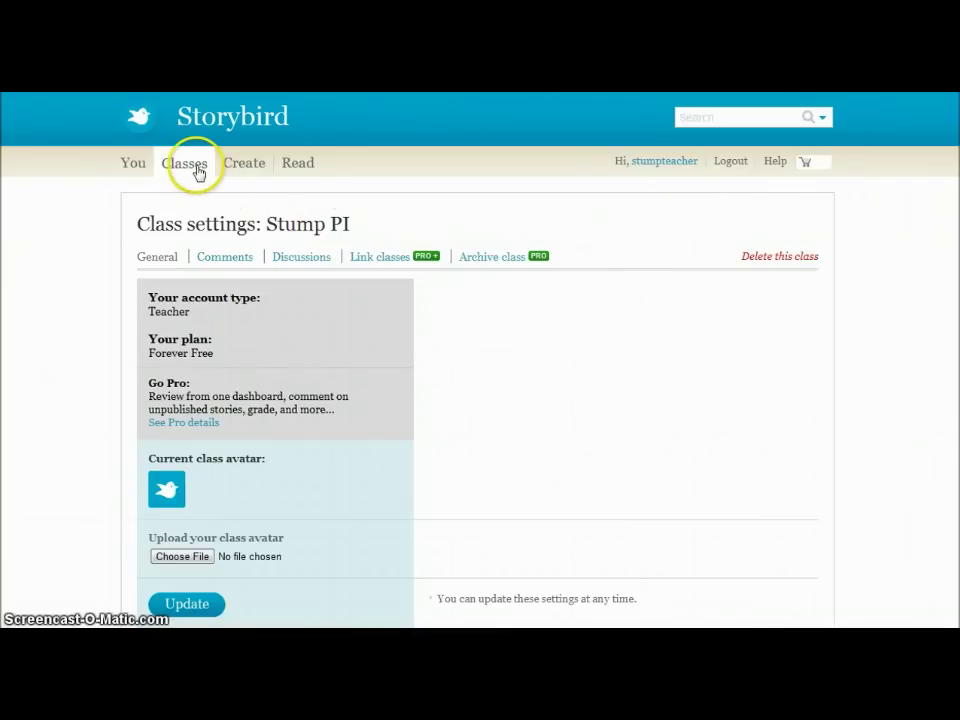
On the Create page, show all artwork tagged 'vacation' from Explore themes.
{"action": "left_click", "coordinate": [244, 172]}
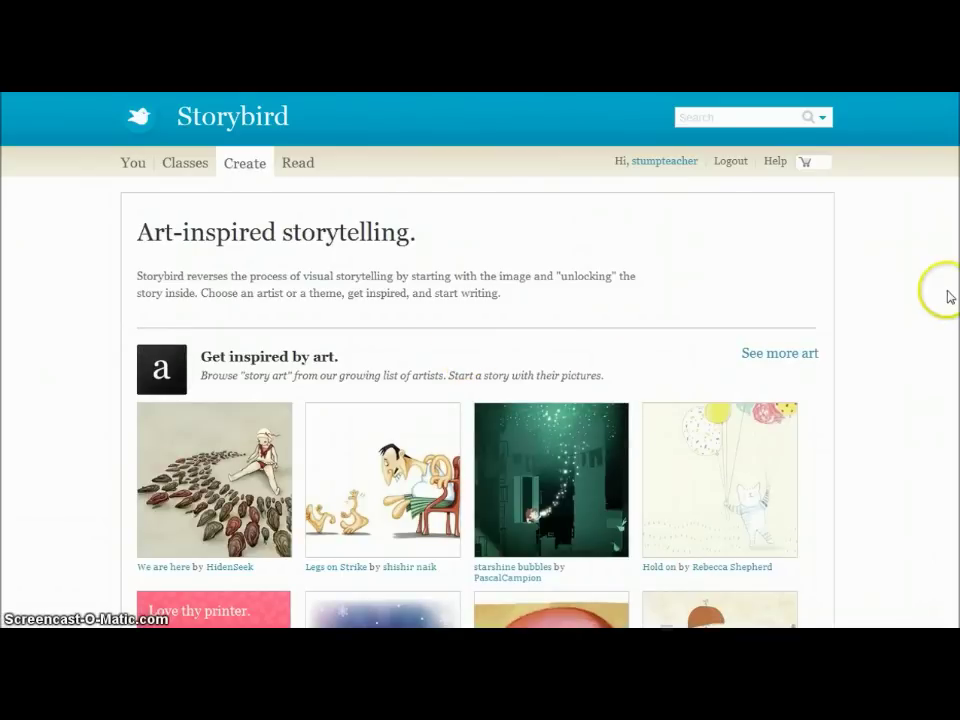
{"action": "scroll", "coordinate": [478, 400], "scroll_direction": "down", "scroll_amount": 3}
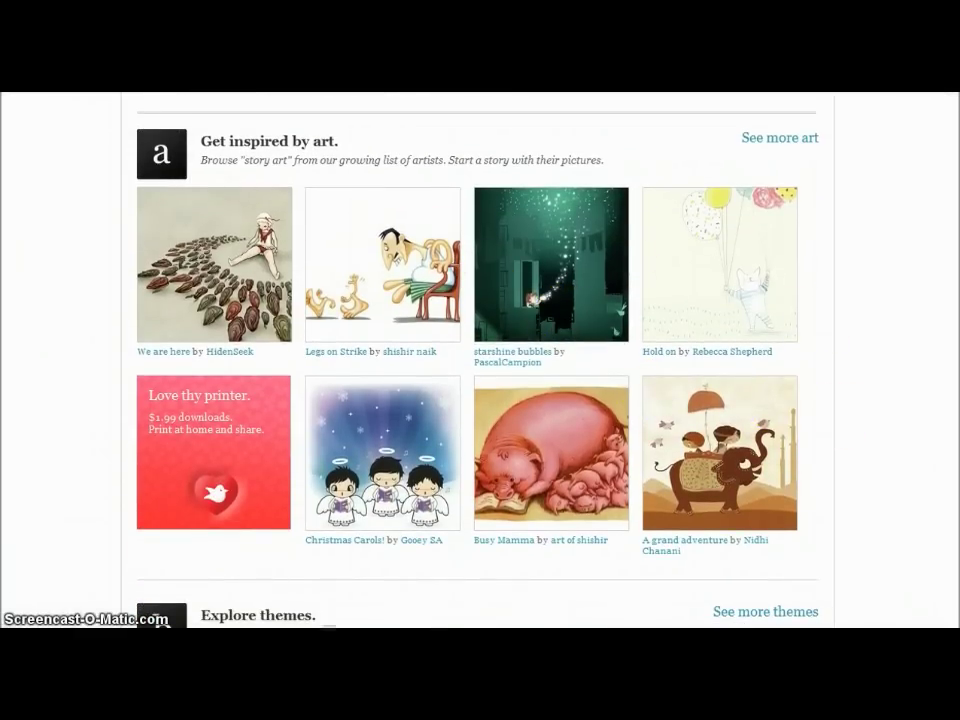
{"action": "scroll", "coordinate": [480, 360], "scroll_direction": "down", "scroll_amount": 3}
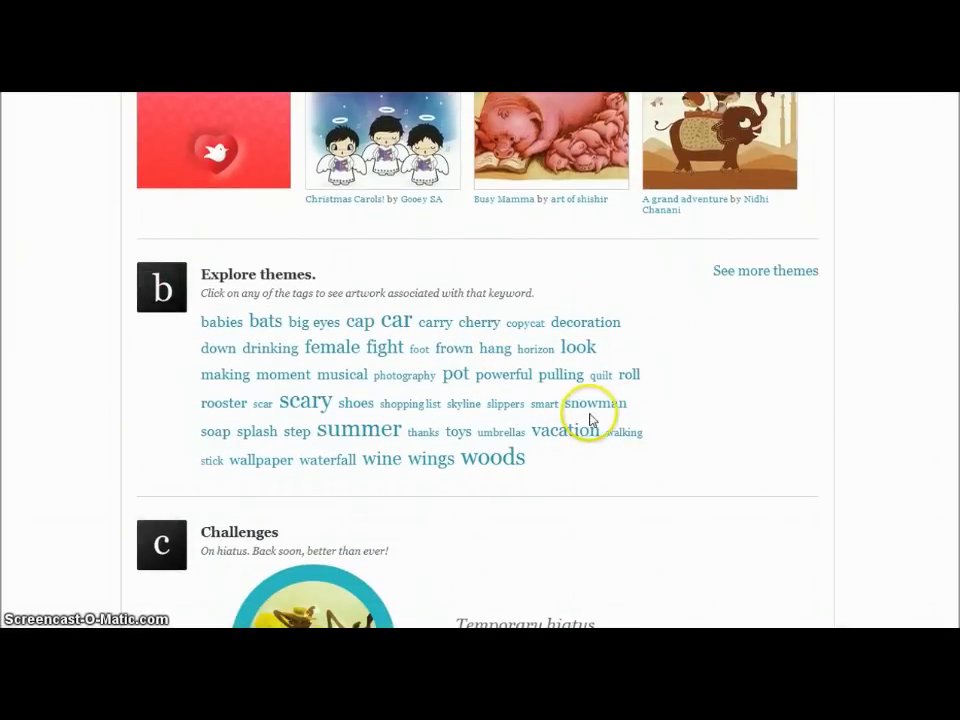
{"action": "scroll", "coordinate": [480, 360], "scroll_direction": "down", "scroll_amount": 2}
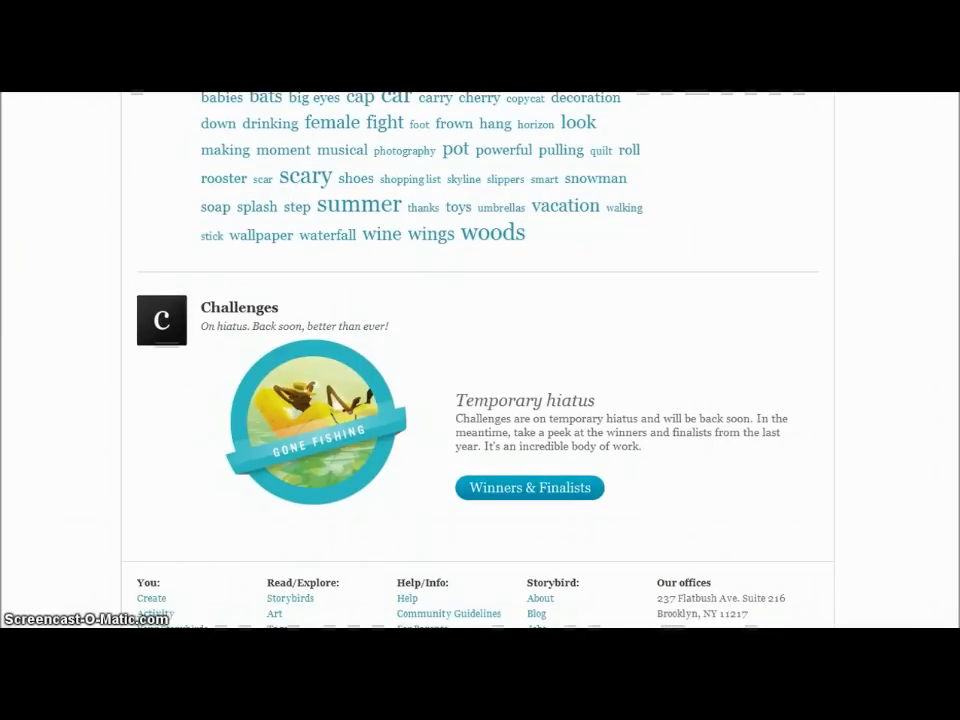
{"action": "scroll", "coordinate": [480, 360], "scroll_direction": "up", "scroll_amount": 3}
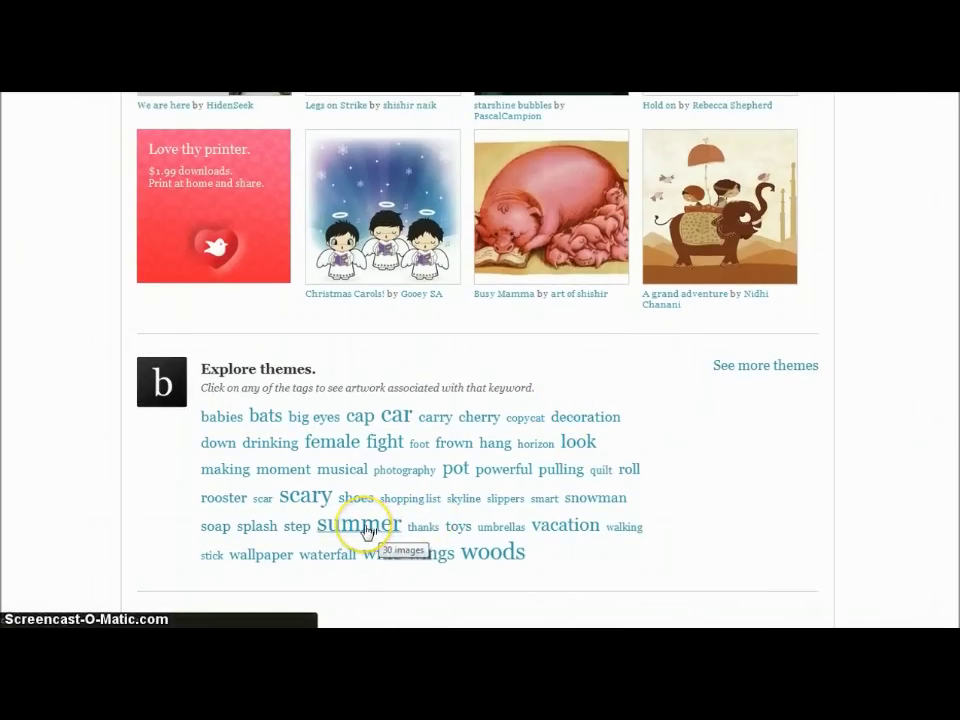
{"action": "left_click", "coordinate": [555, 533]}
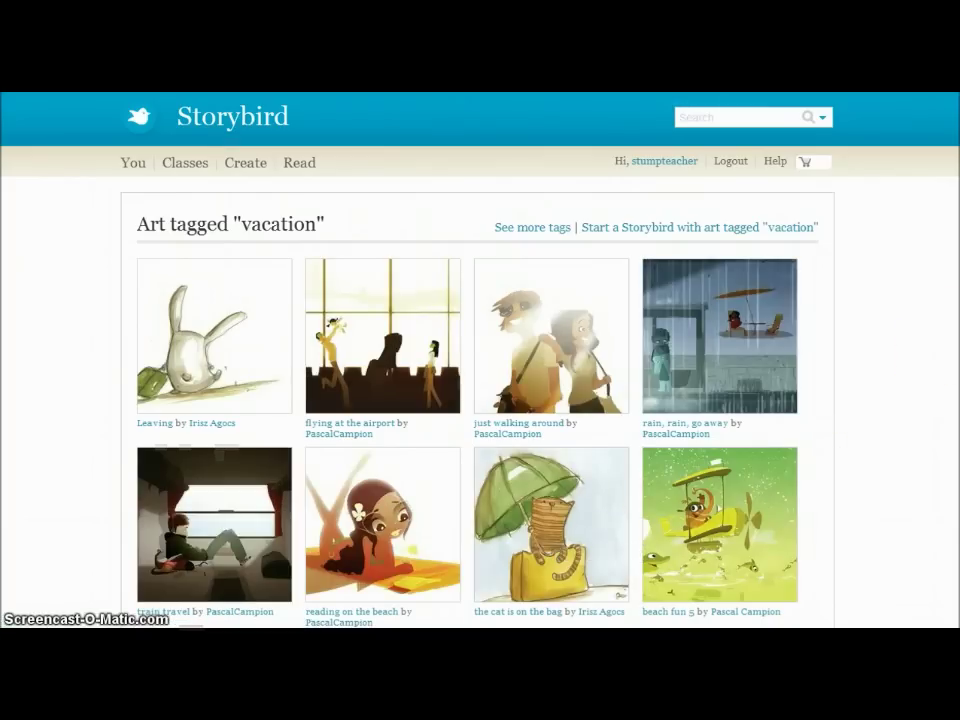
Browse the vacation artwork and open the 'reading on the beach' piece.
{"action": "scroll", "coordinate": [480, 360], "scroll_direction": "down", "scroll_amount": 5}
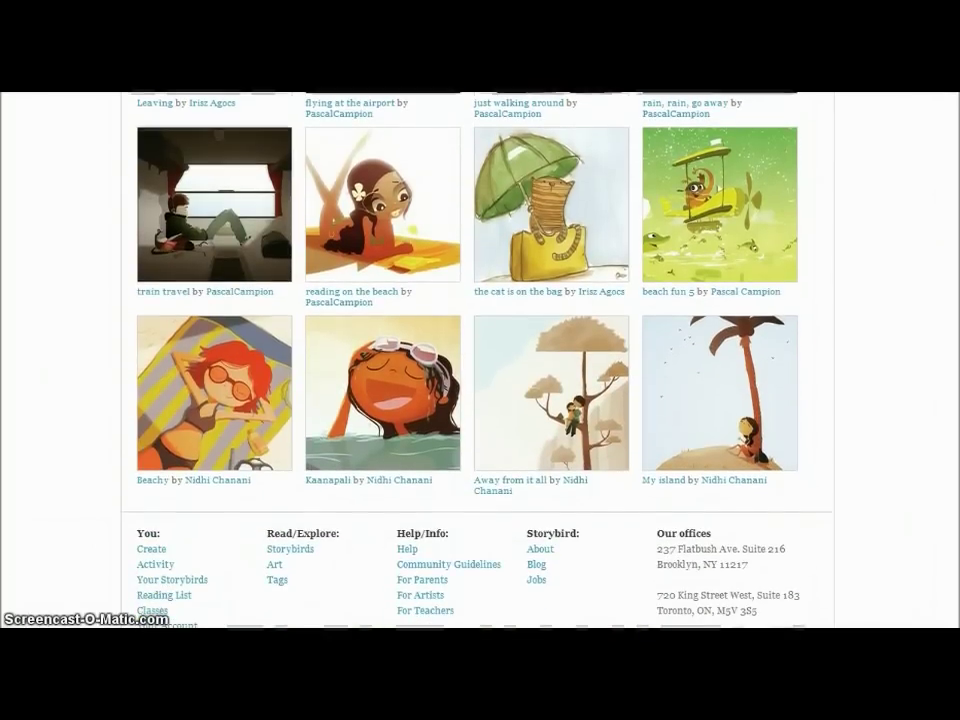
{"action": "scroll", "coordinate": [480, 360], "scroll_direction": "up", "scroll_amount": 4}
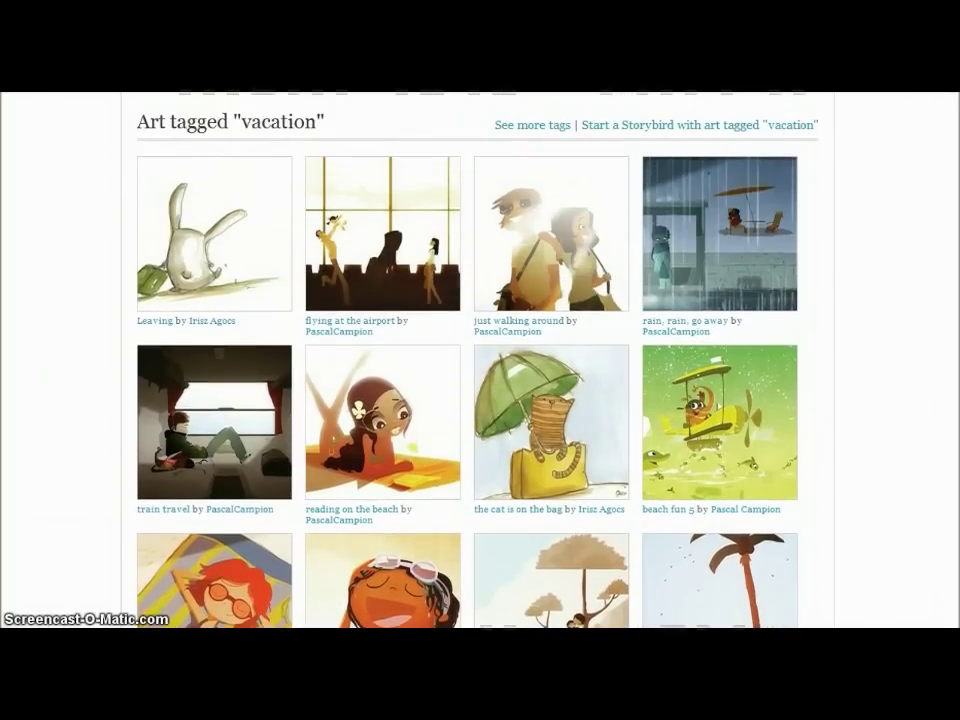
{"action": "scroll", "coordinate": [660, 320], "scroll_direction": "down", "scroll_amount": 2}
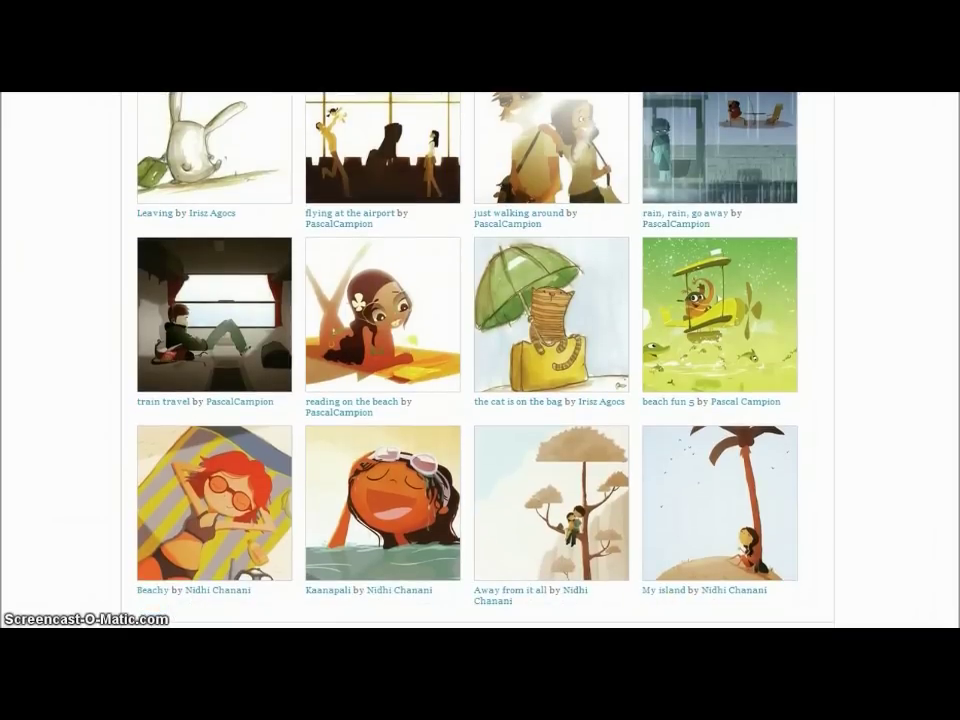
{"action": "left_click", "coordinate": [374, 343]}
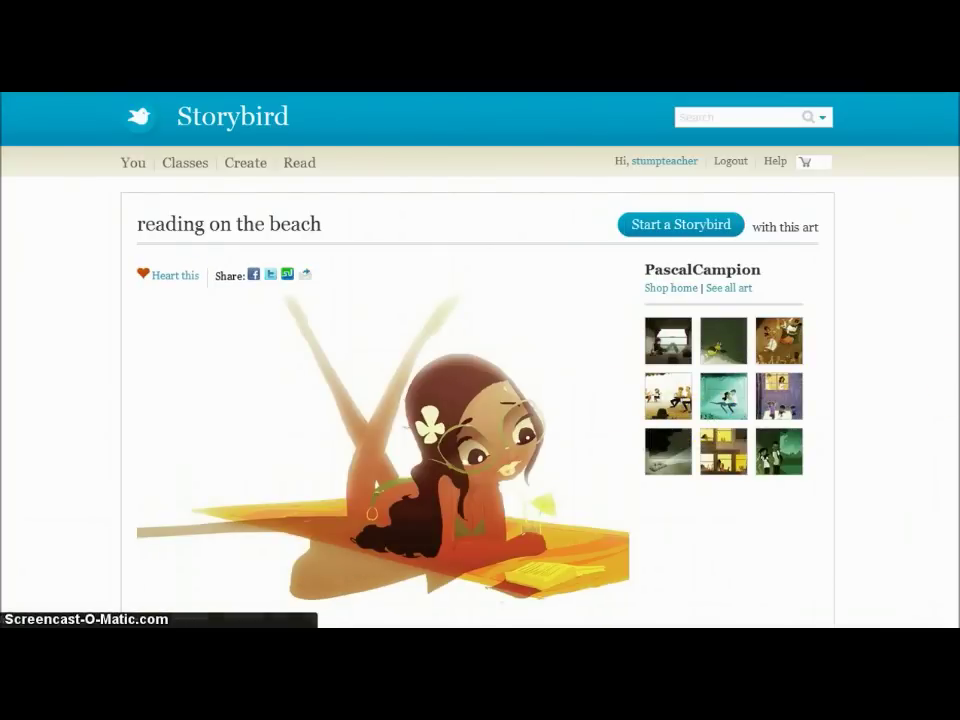
Scroll through the 'reading on the beach' page's hearts, comments and tags.
{"action": "scroll", "coordinate": [480, 400], "scroll_direction": "down", "scroll_amount": 10}
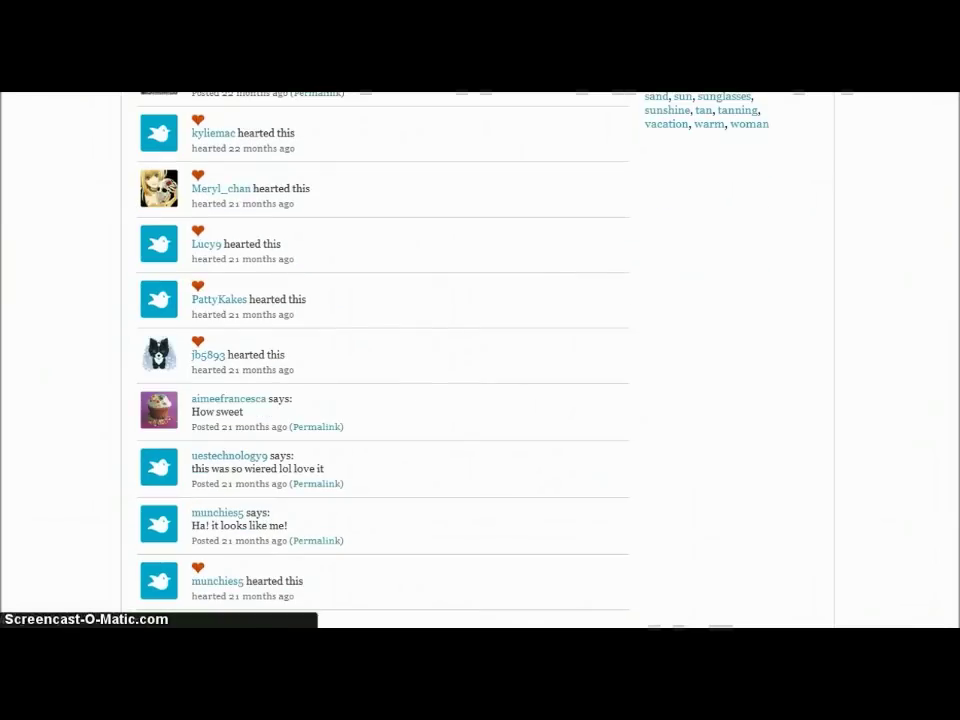
{"action": "scroll", "coordinate": [480, 400], "scroll_direction": "up", "scroll_amount": 10}
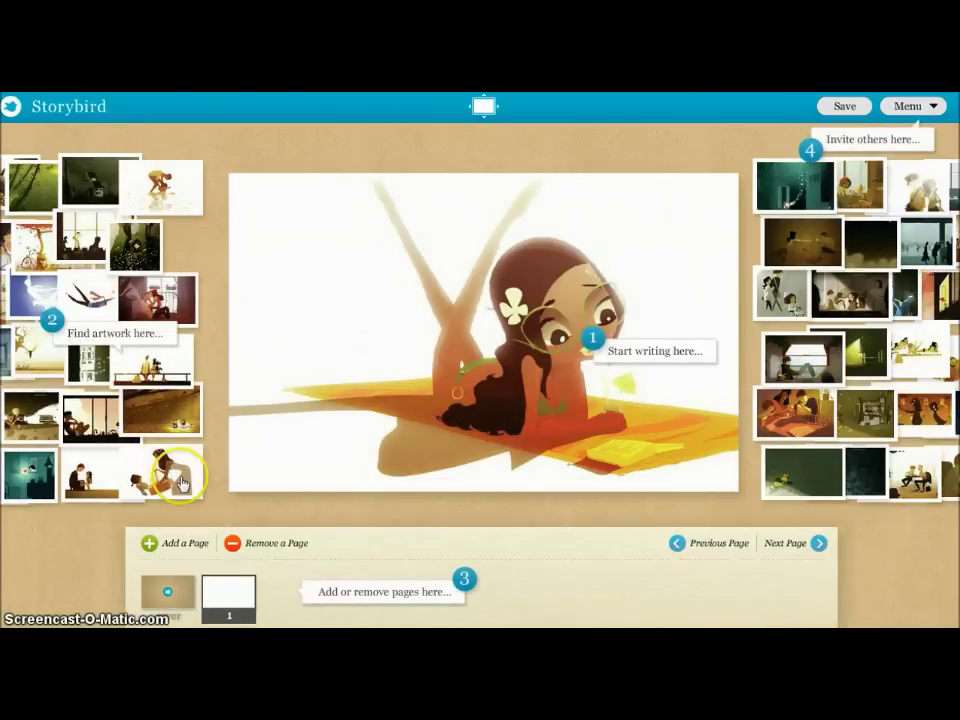
Place the glowing teal window picture on page 1 and add text on the facing page.
{"action": "left_click_drag", "start_coordinate": [162, 465], "coordinate": [491, 384]}
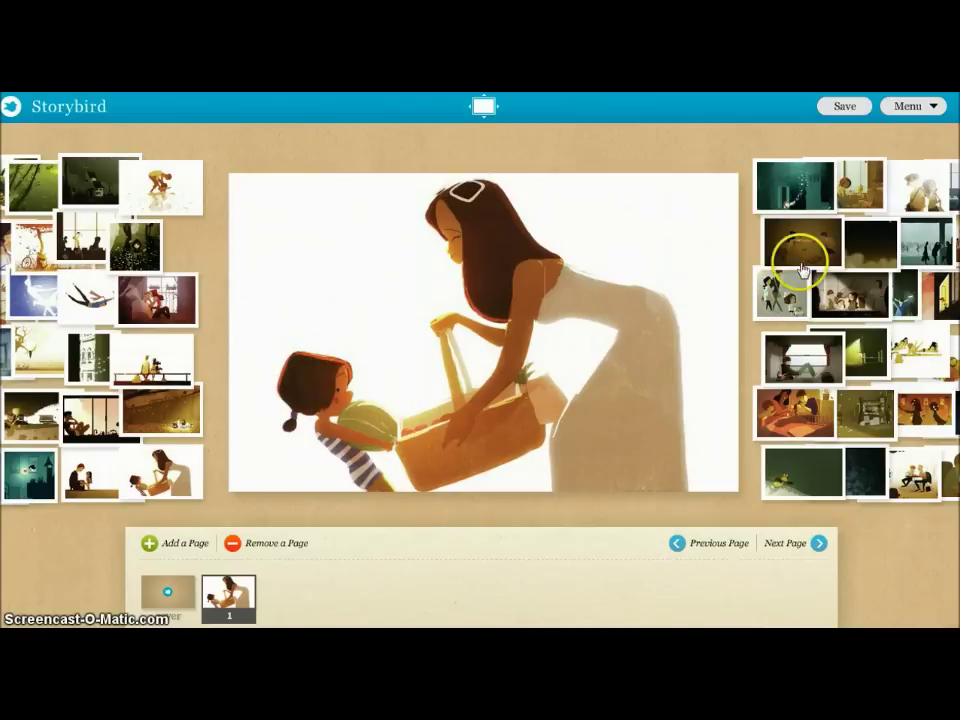
{"action": "left_click_drag", "start_coordinate": [795, 190], "coordinate": [358, 340]}
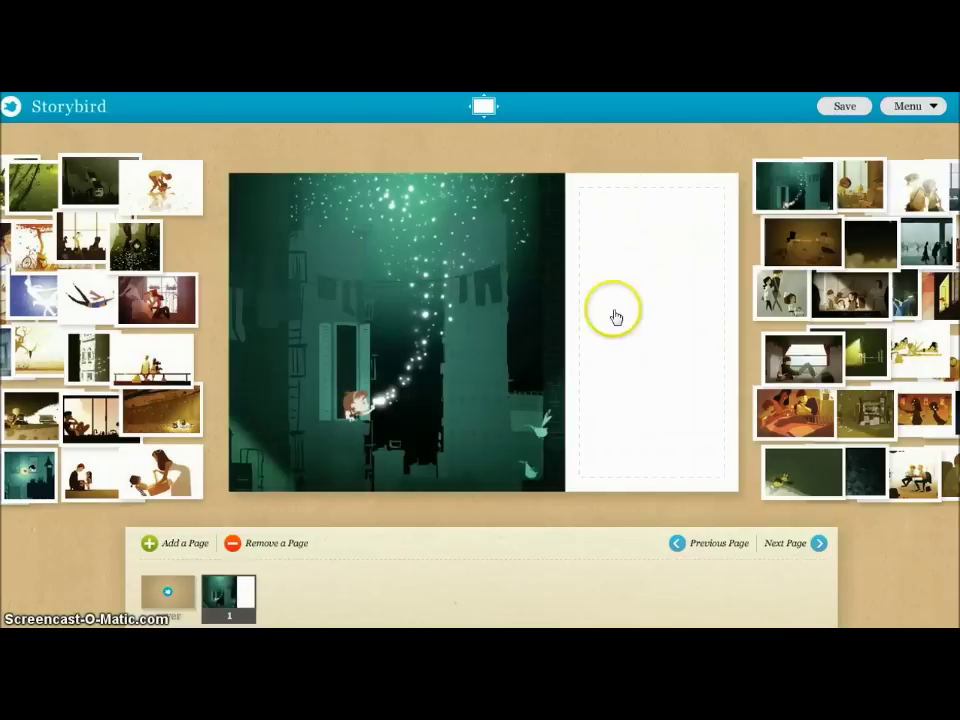
{"action": "left_click", "coordinate": [617, 372]}
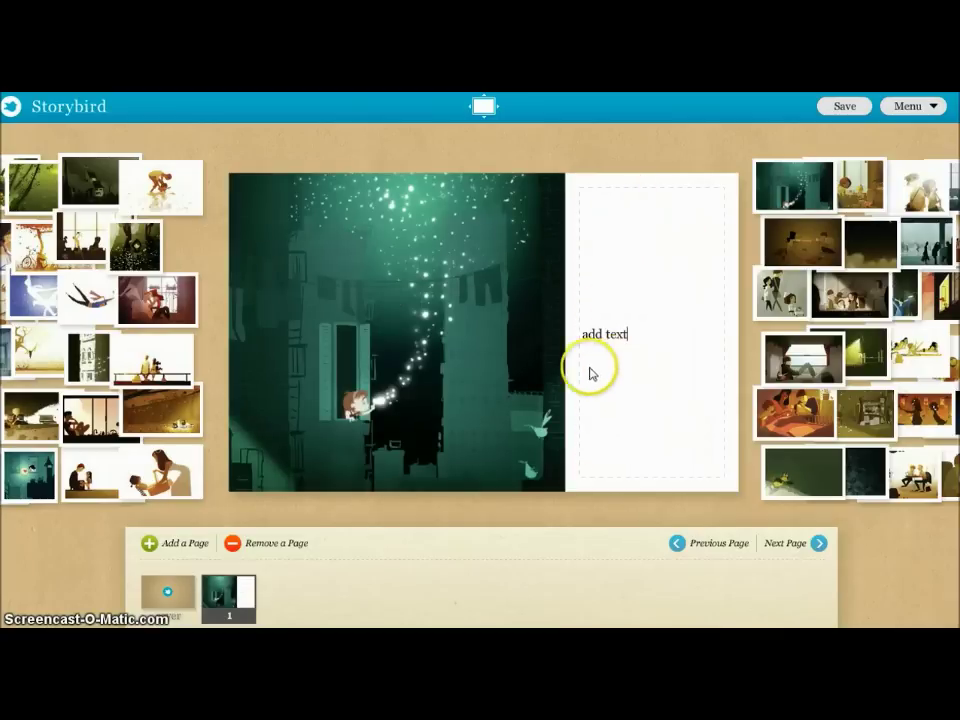
{"action": "left_click", "coordinate": [729, 364]}
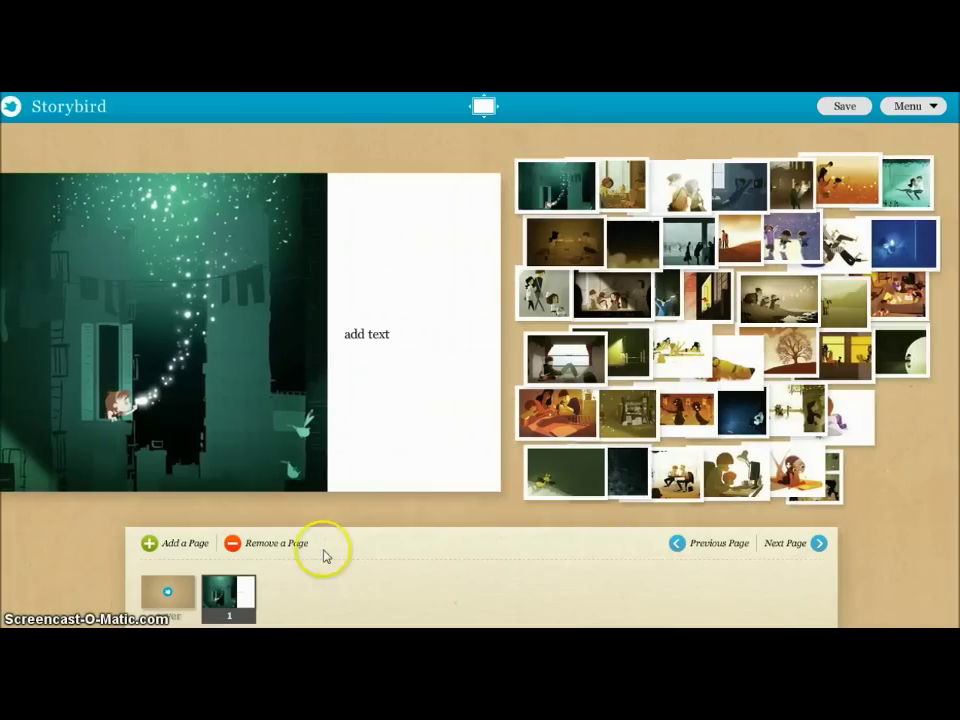
Add a blank page 2 after page 1 and switch to editing the cover.
{"action": "left_click", "coordinate": [21, 407]}
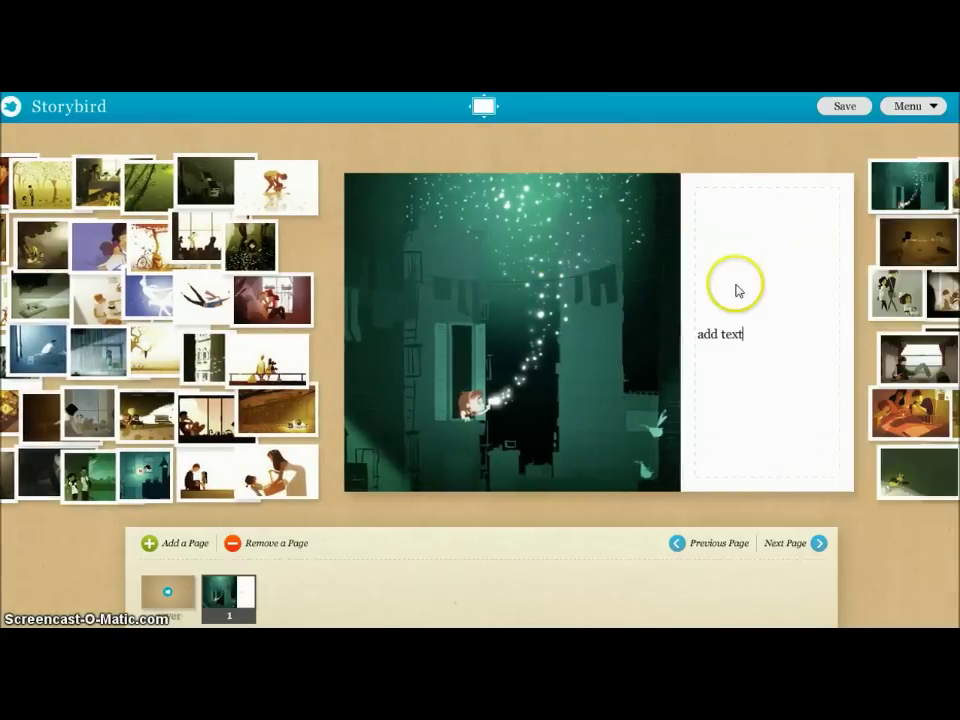
{"action": "mouse_move", "coordinate": [821, 274]}
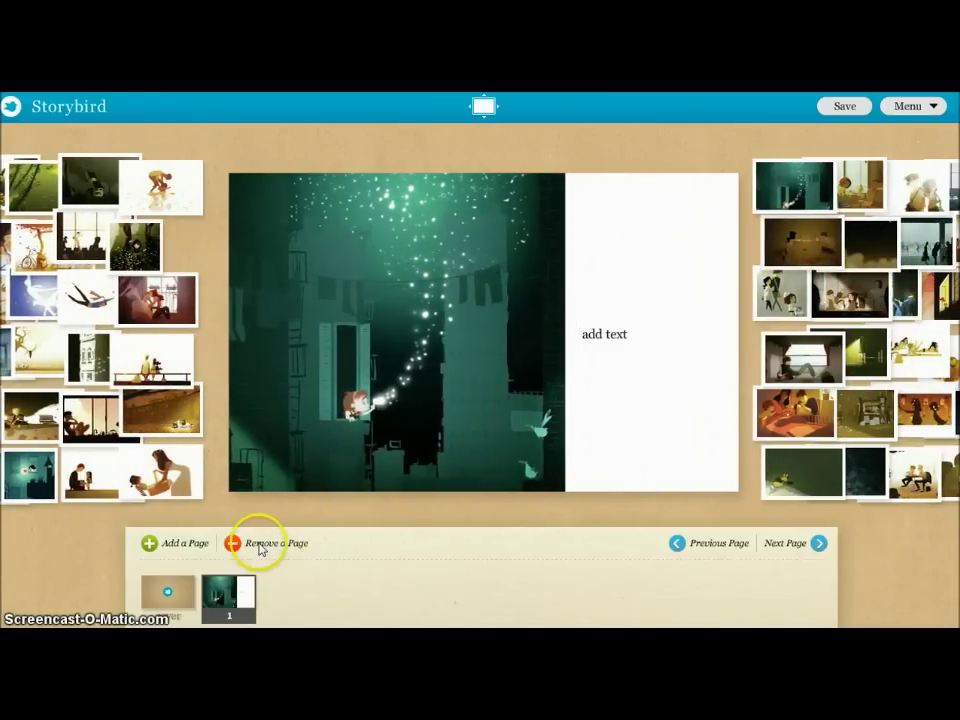
{"action": "left_click", "coordinate": [184, 547]}
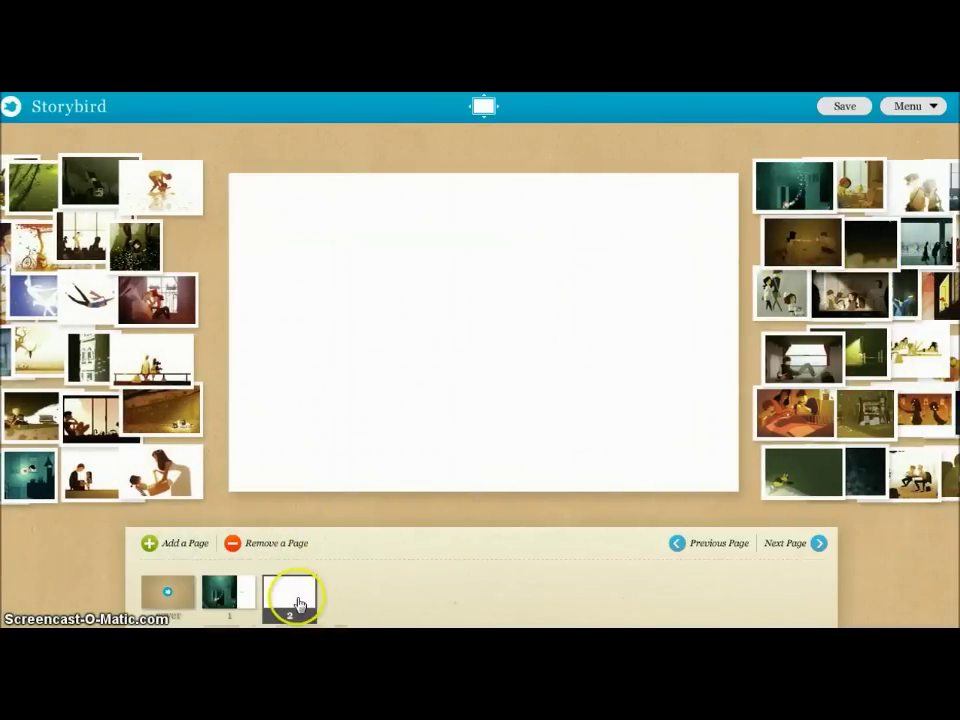
{"action": "left_click", "coordinate": [168, 591]}
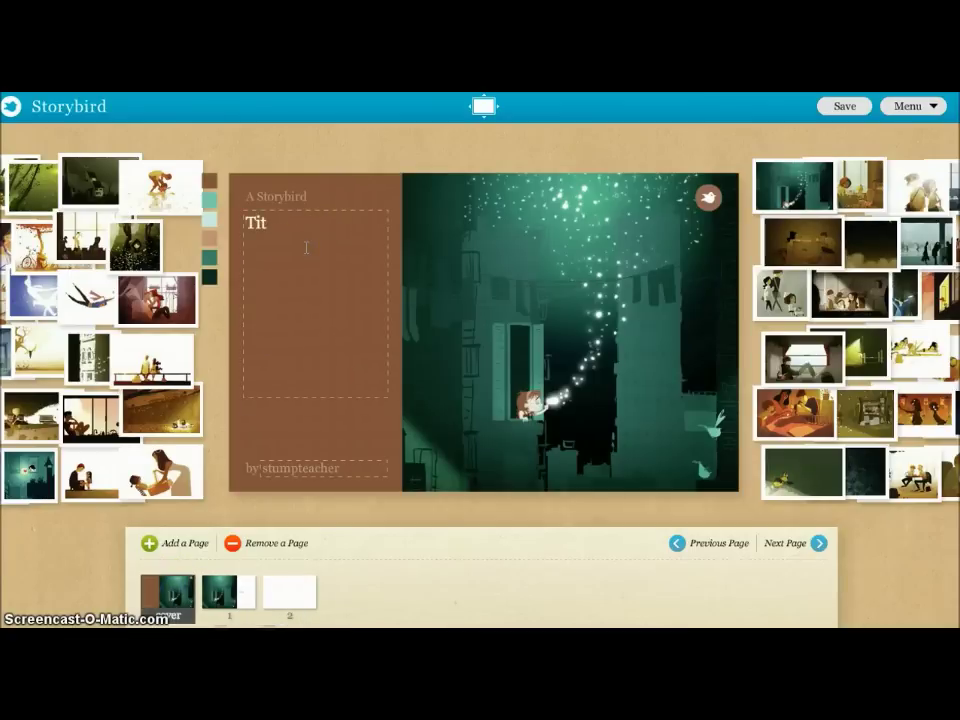
Put the flying-couple illustration on page 2, then show the editor's Menu options.
{"action": "left_click", "coordinate": [296, 379]}
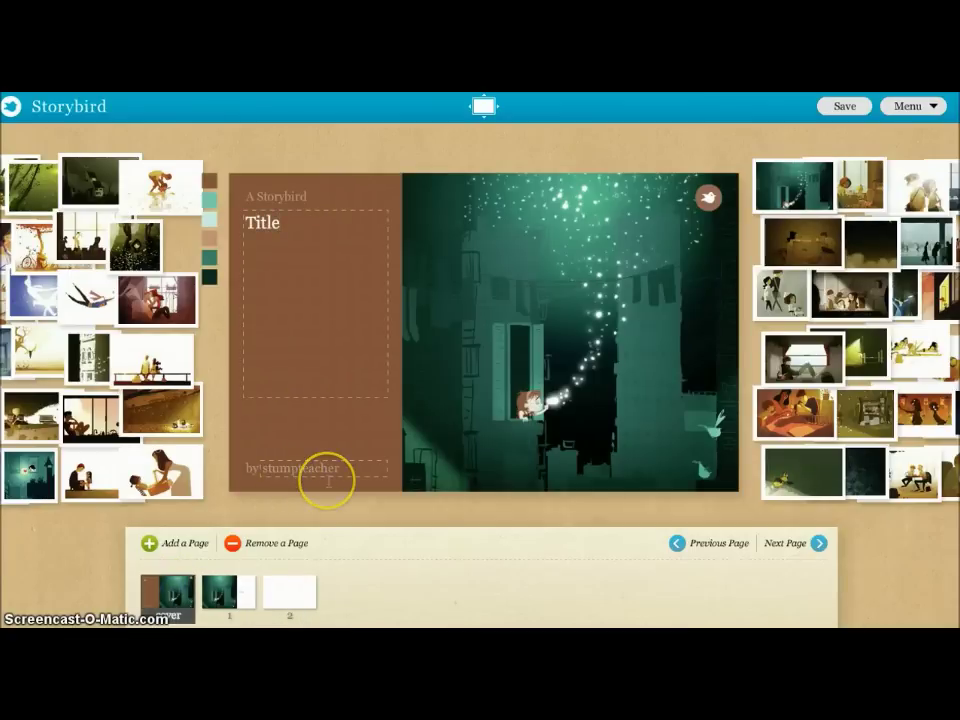
{"action": "left_click", "coordinate": [292, 594]}
{"action": "left_click_drag", "start_coordinate": [66, 290], "coordinate": [373, 338]}
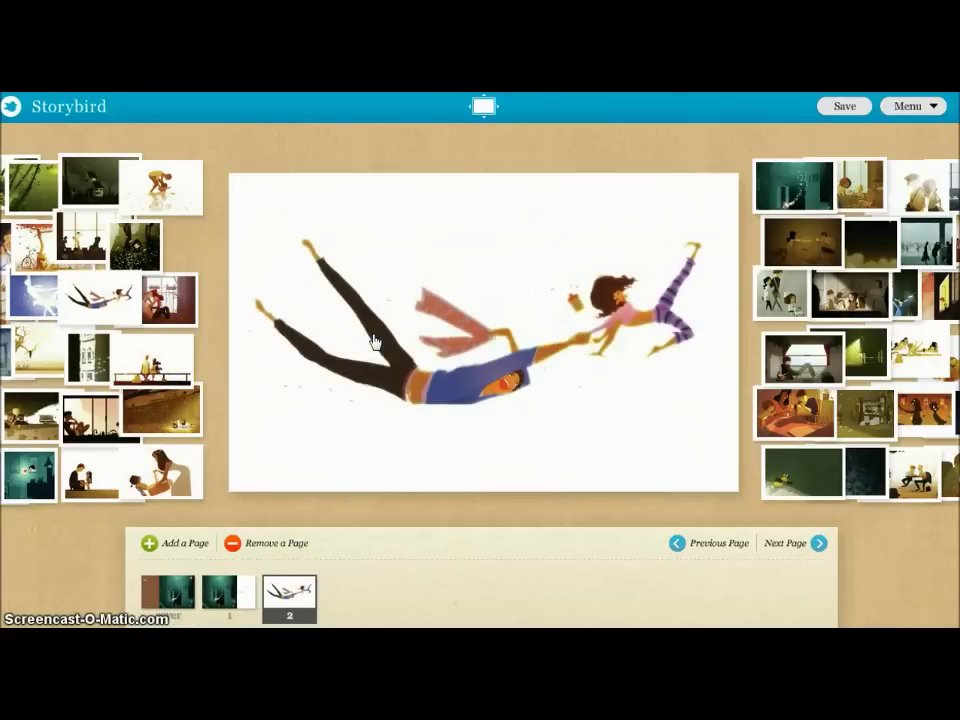
{"action": "left_click_drag", "start_coordinate": [152, 318], "coordinate": [499, 192]}
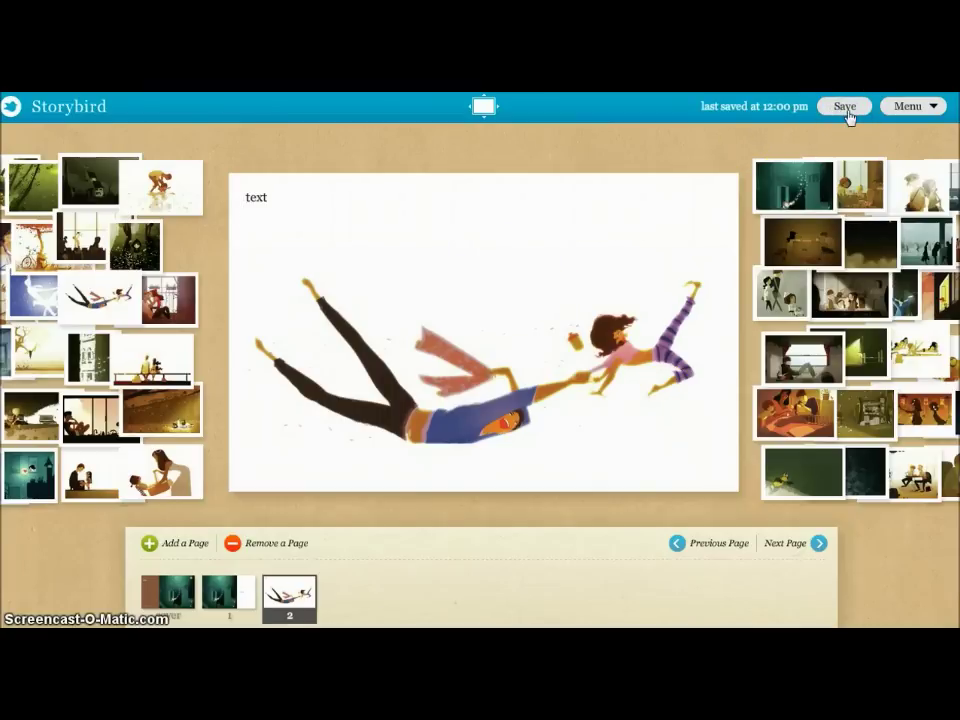
{"action": "left_click", "coordinate": [934, 107]}
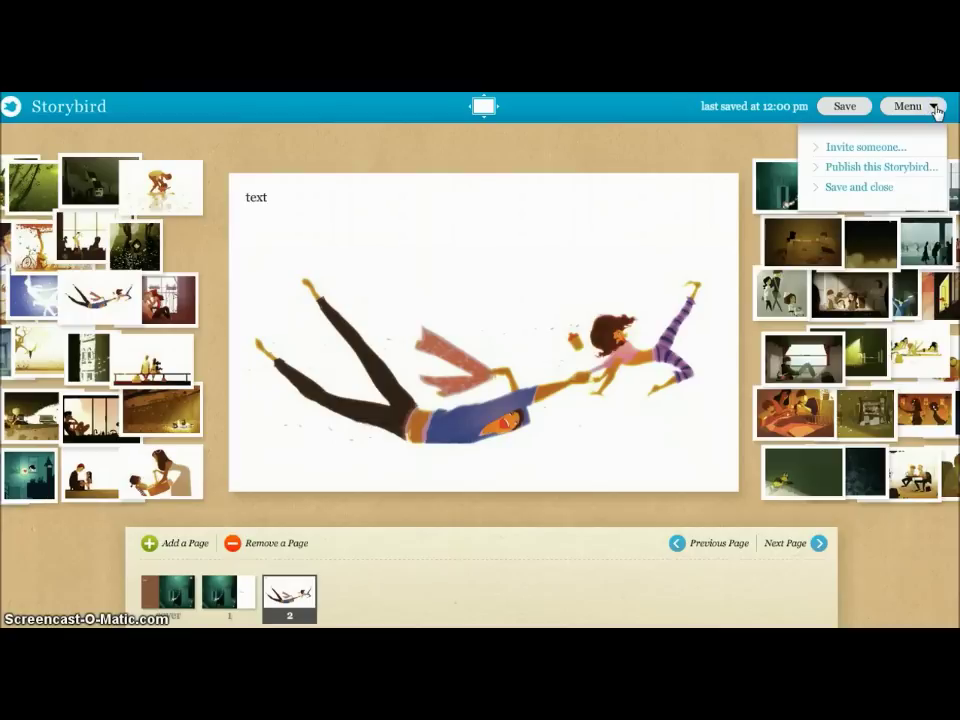
{"action": "left_click", "coordinate": [897, 172]}
Go to Publish this Storybird and set This is for to the Stump PI class.
{"action": "left_click", "coordinate": [889, 172]}
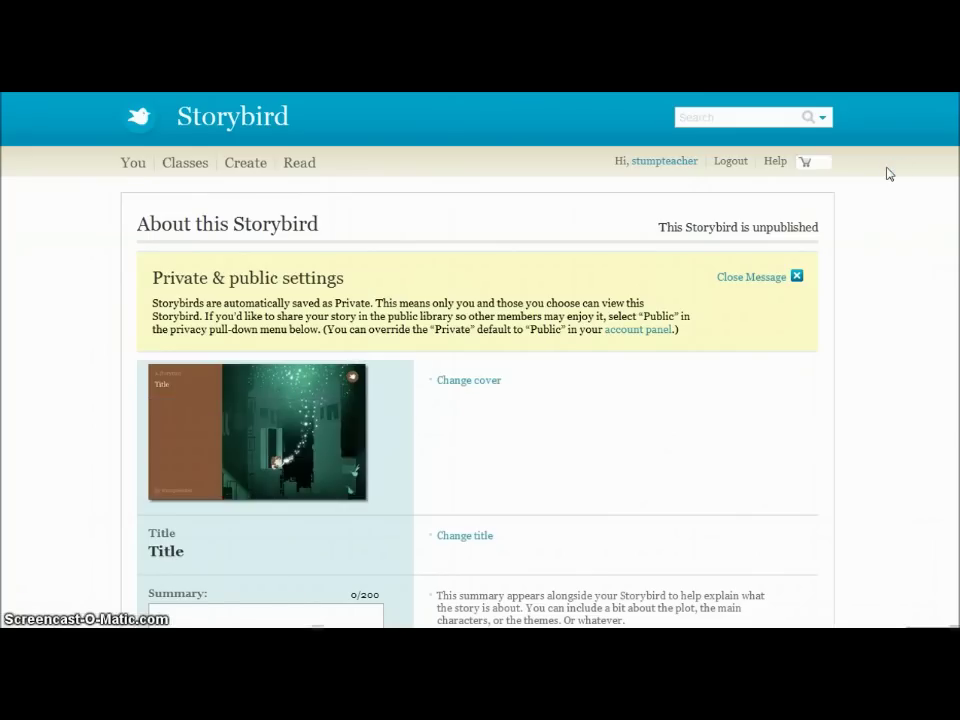
{"action": "left_click", "coordinate": [891, 171]}
{"action": "scroll", "coordinate": [480, 400], "scroll_direction": "down", "scroll_amount": 5}
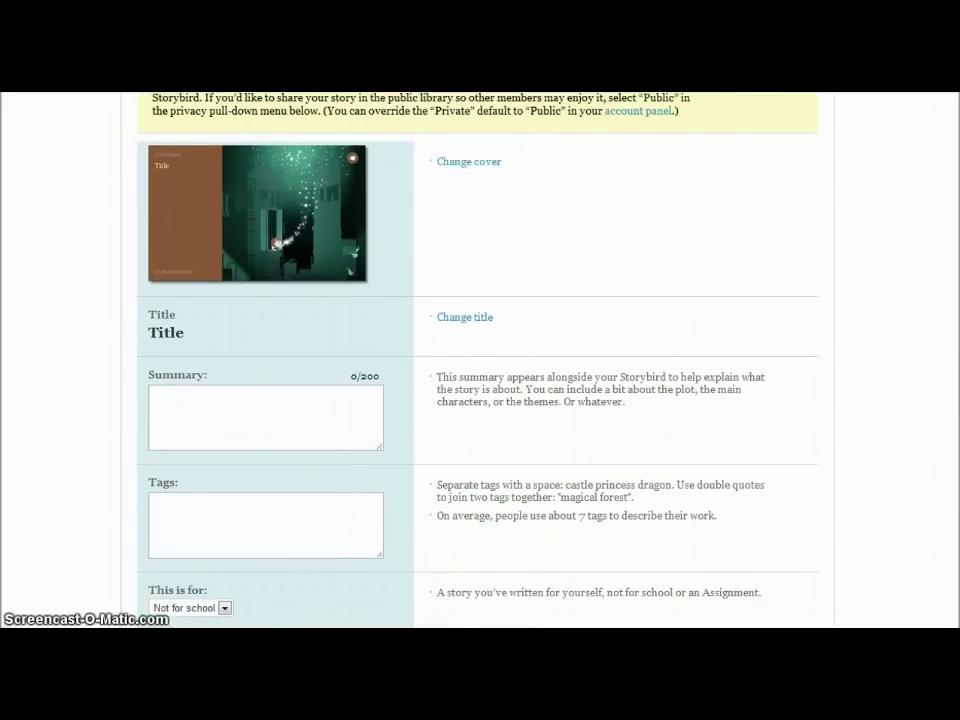
{"action": "scroll", "coordinate": [480, 360], "scroll_direction": "down", "scroll_amount": 3}
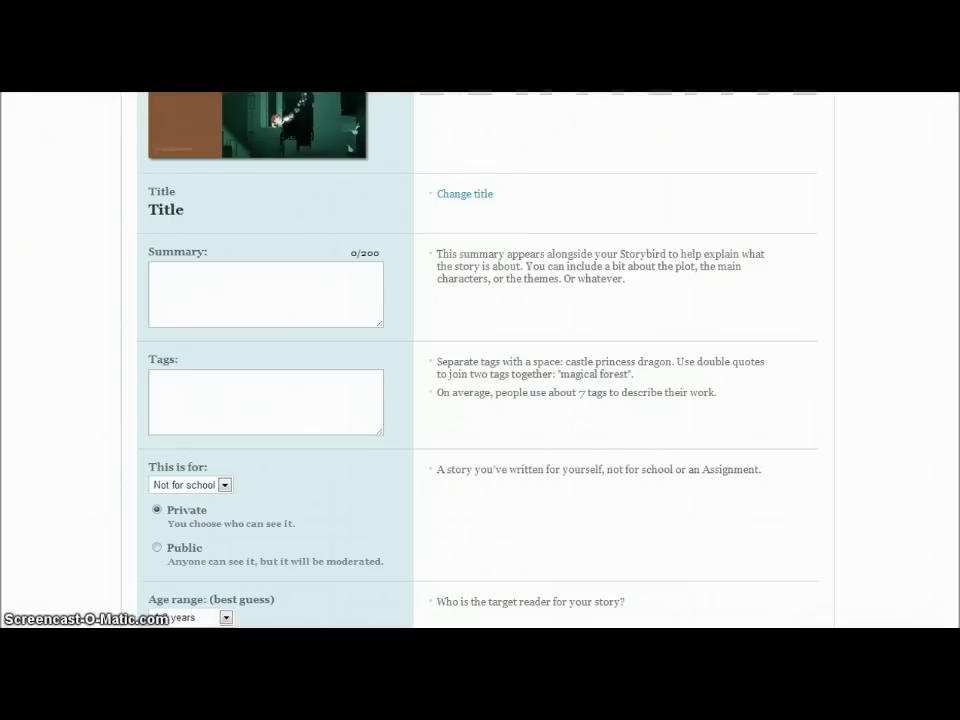
{"action": "left_click", "coordinate": [225, 484]}
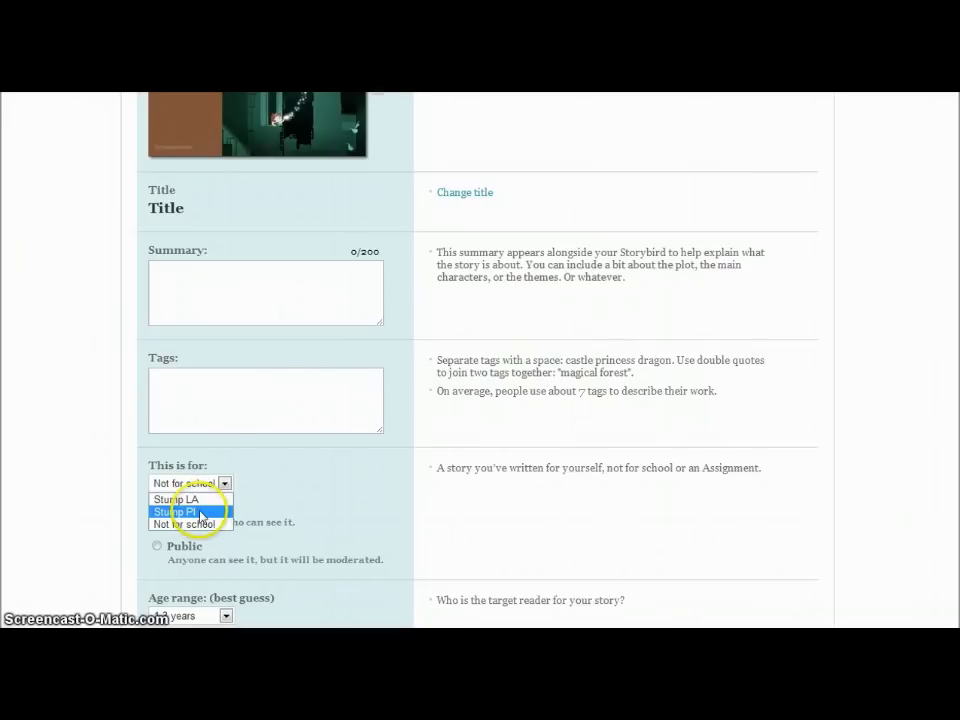
{"action": "left_click", "coordinate": [200, 512]}
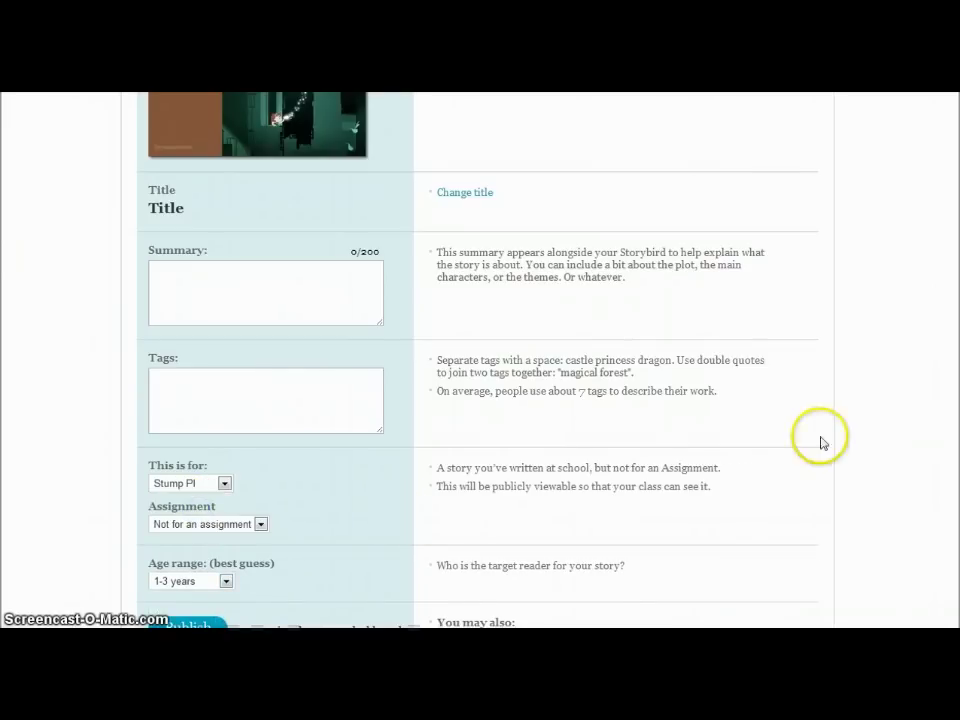
Attach the story to Test Assignment, keep age range 1-3 years, and publish.
{"action": "scroll", "coordinate": [386, 418], "scroll_direction": "down", "scroll_amount": 1}
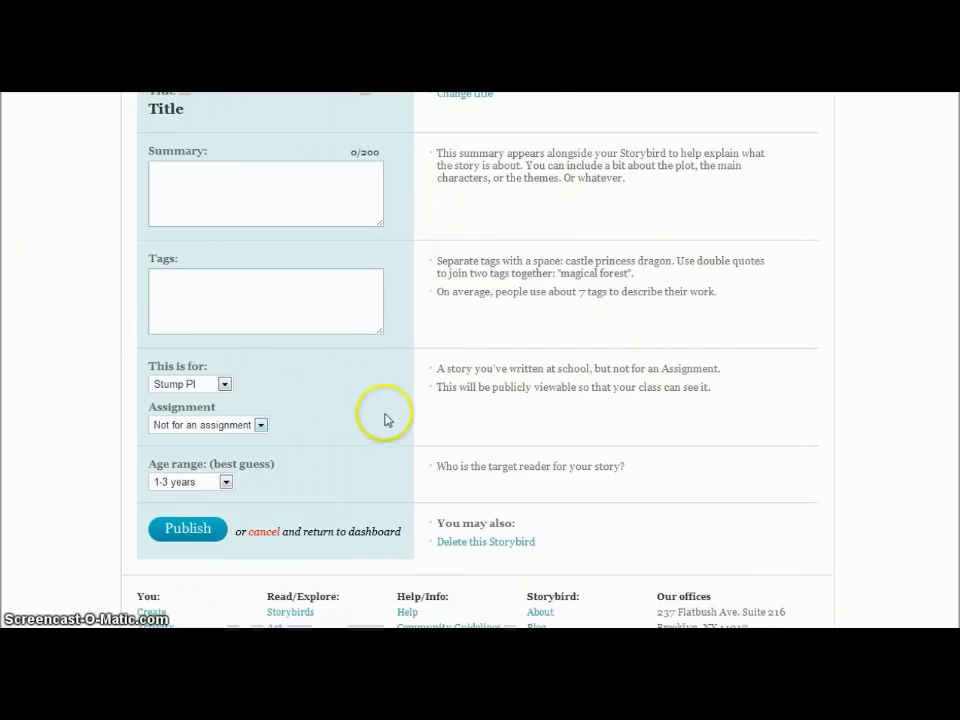
{"action": "left_click", "coordinate": [261, 425]}
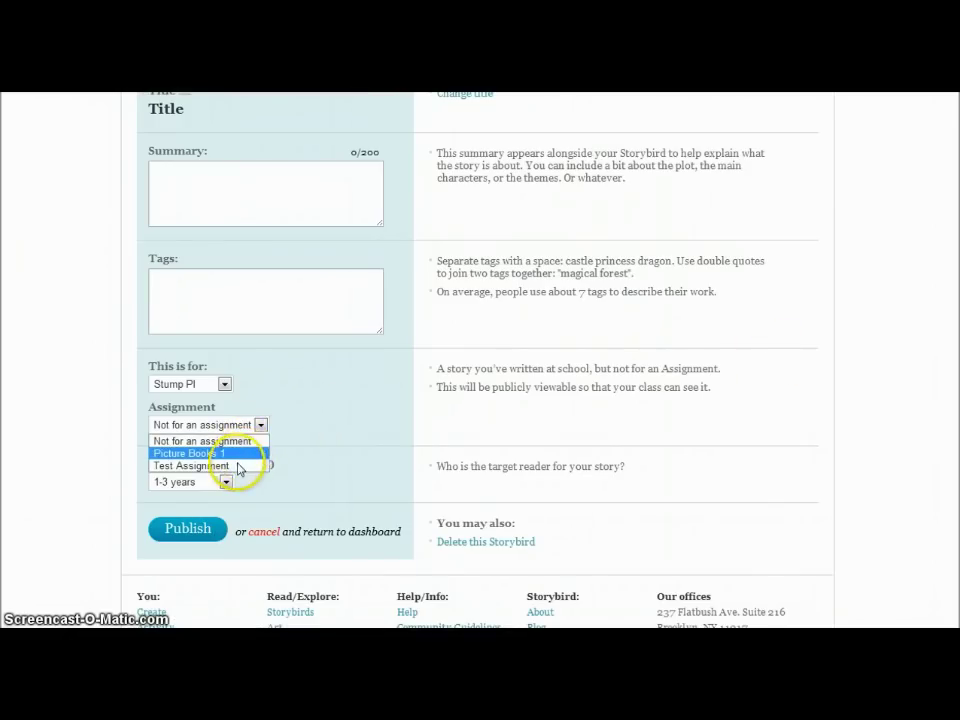
{"action": "left_click", "coordinate": [239, 466]}
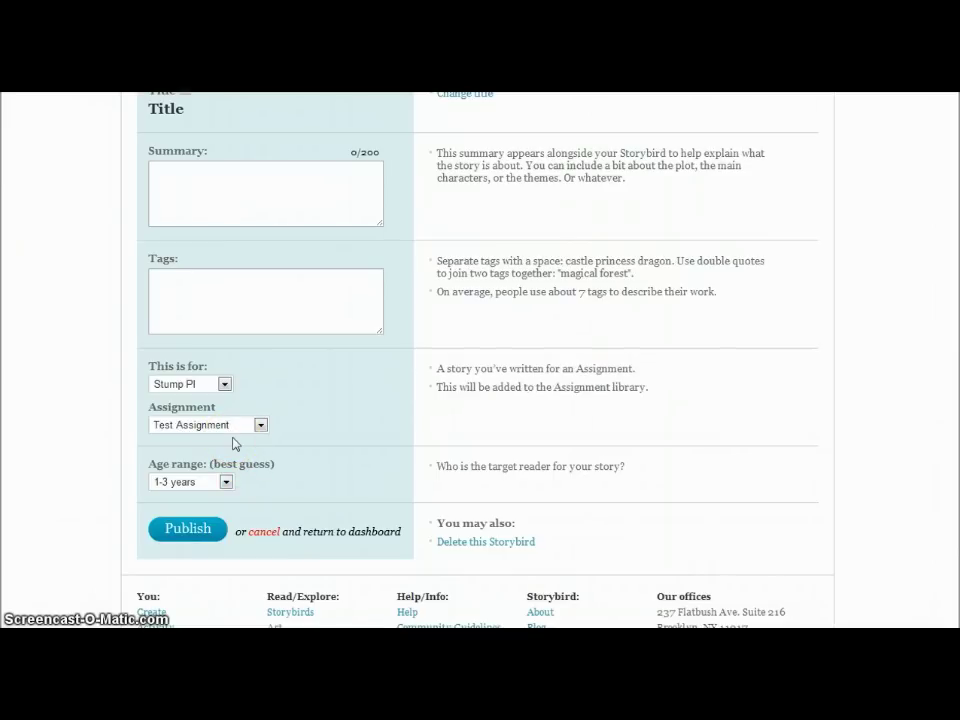
{"action": "left_click", "coordinate": [183, 537]}
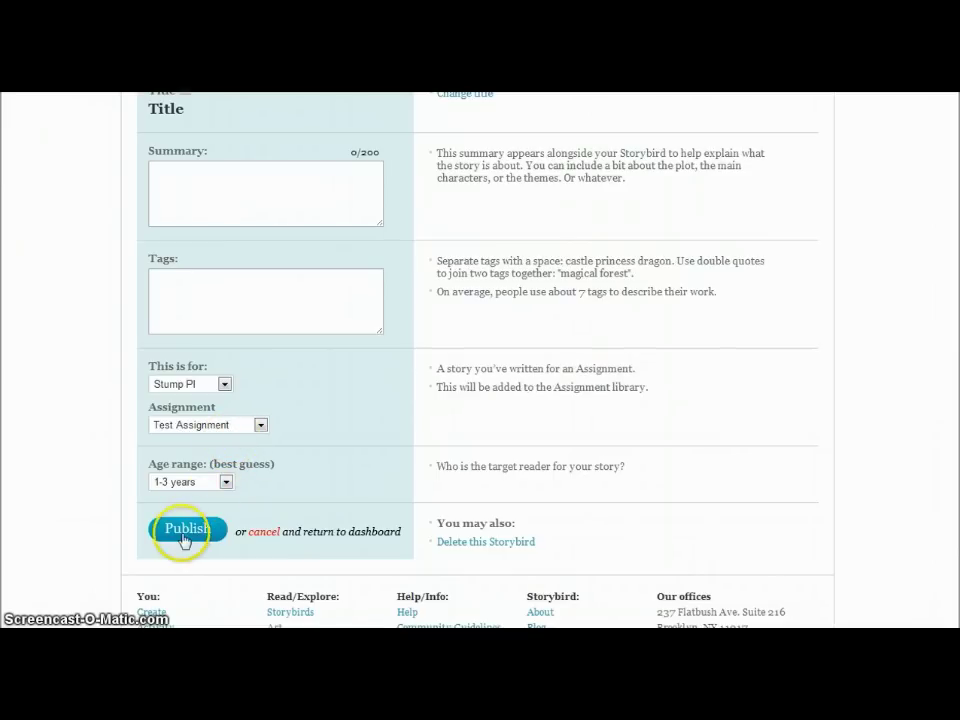
{"action": "left_click", "coordinate": [226, 482]}
{"action": "left_click", "coordinate": [226, 484]}
{"action": "left_click", "coordinate": [199, 536]}
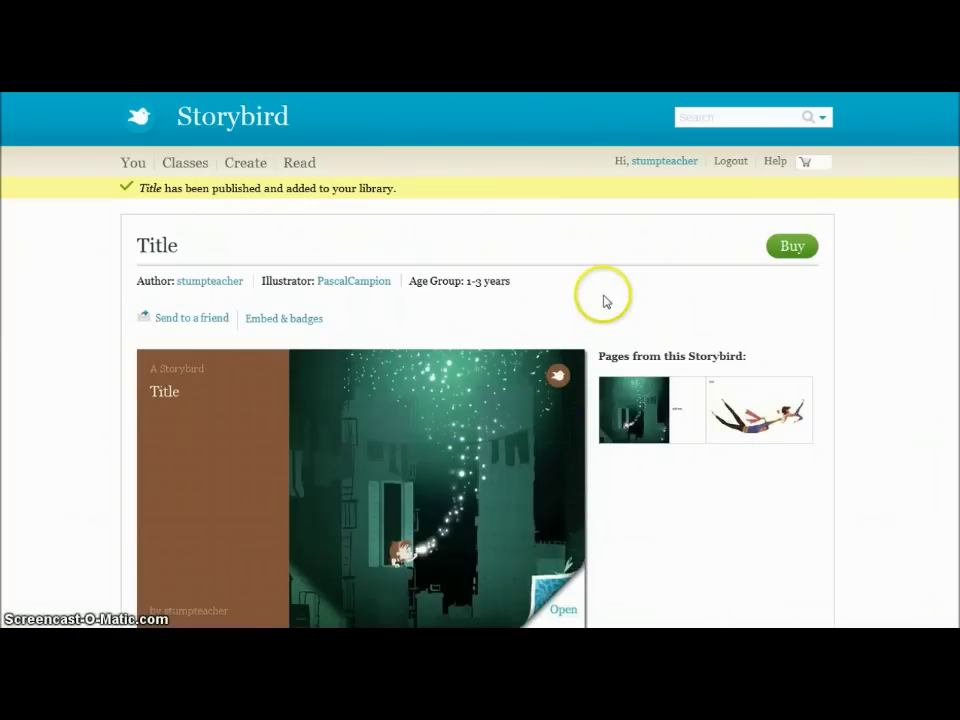
Open the class's Test Assignment and open the published 'Title' story from its list.
{"action": "left_click", "coordinate": [187, 164]}
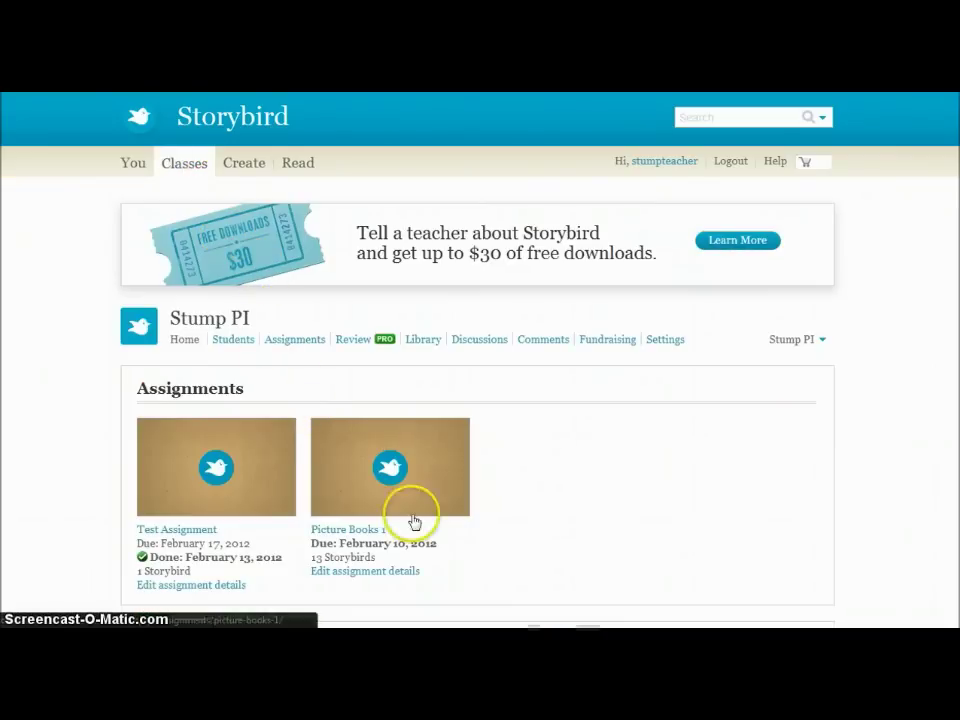
{"action": "left_click", "coordinate": [178, 531]}
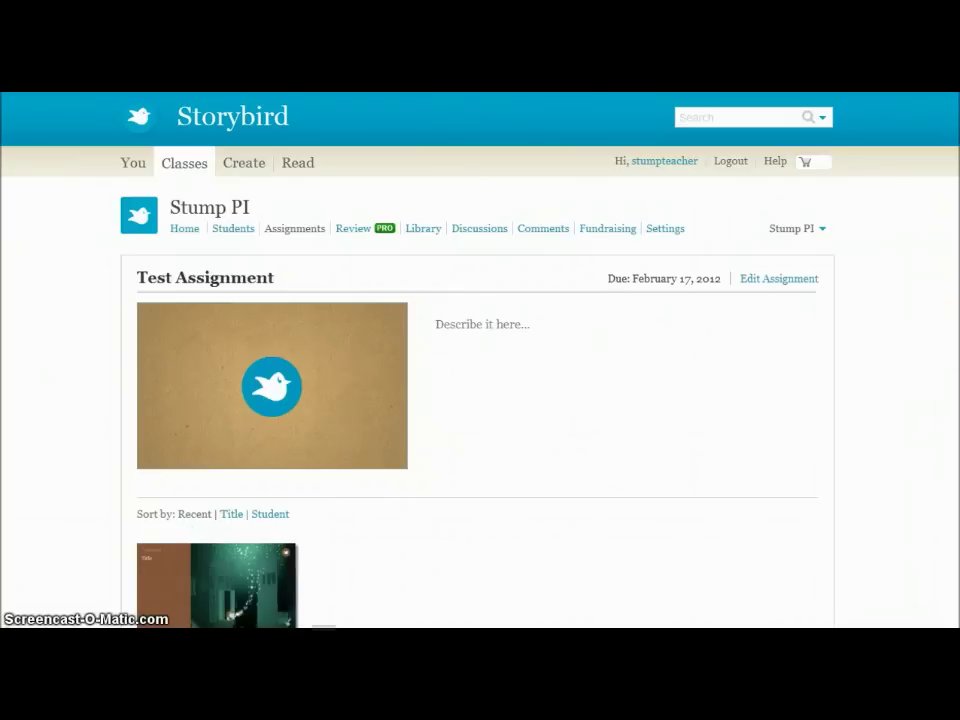
{"action": "scroll", "coordinate": [480, 400], "scroll_direction": "down", "scroll_amount": 3}
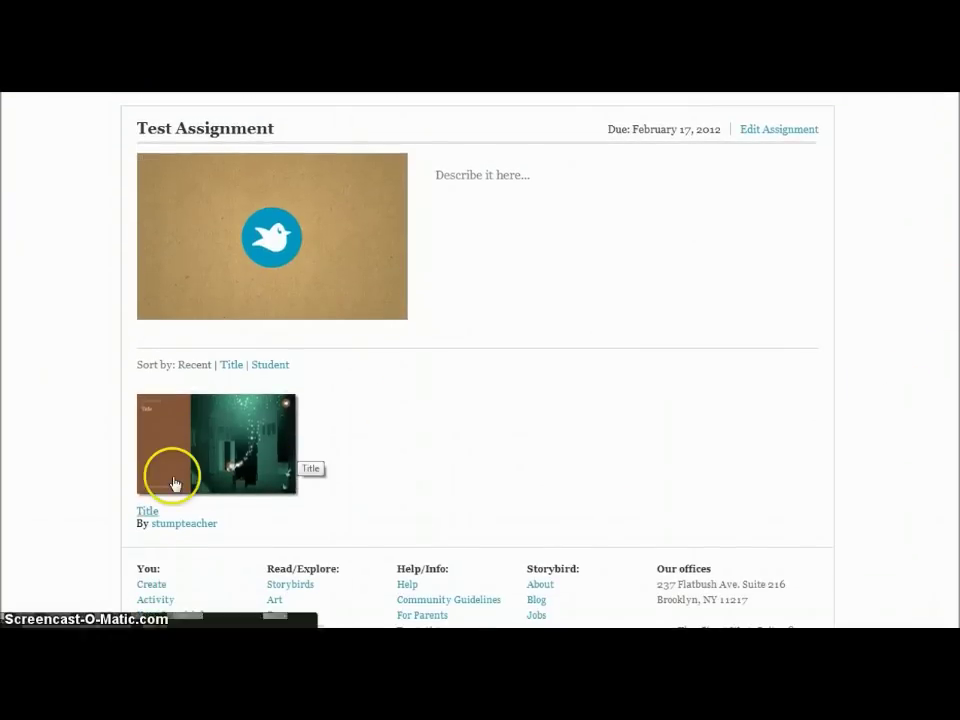
{"action": "left_click", "coordinate": [244, 451]}
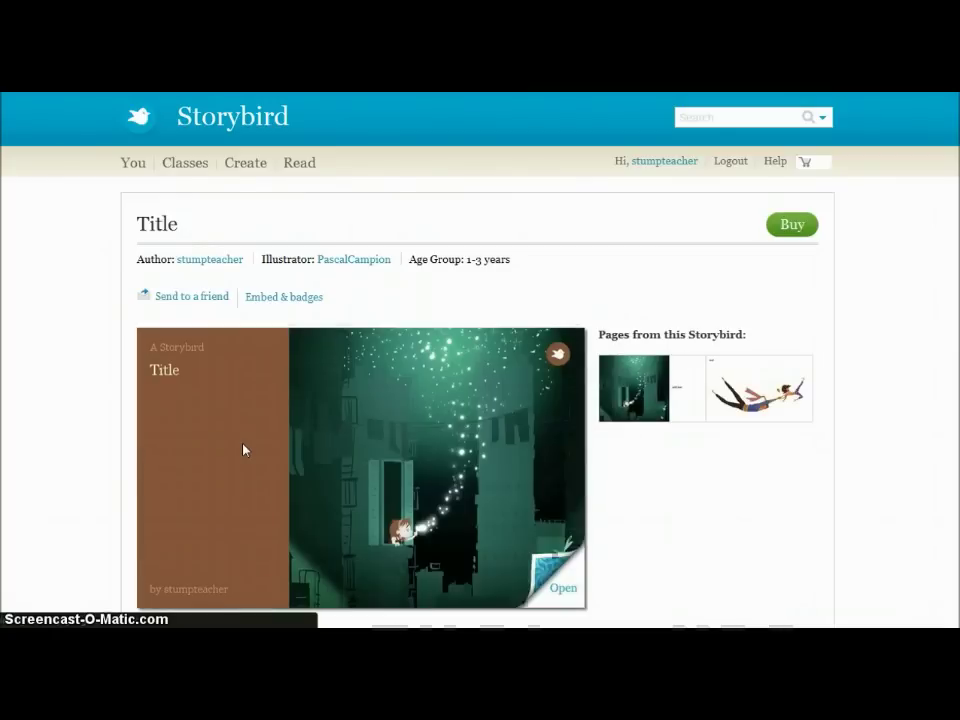
{"action": "scroll", "coordinate": [769, 358], "scroll_direction": "down", "scroll_amount": 3}
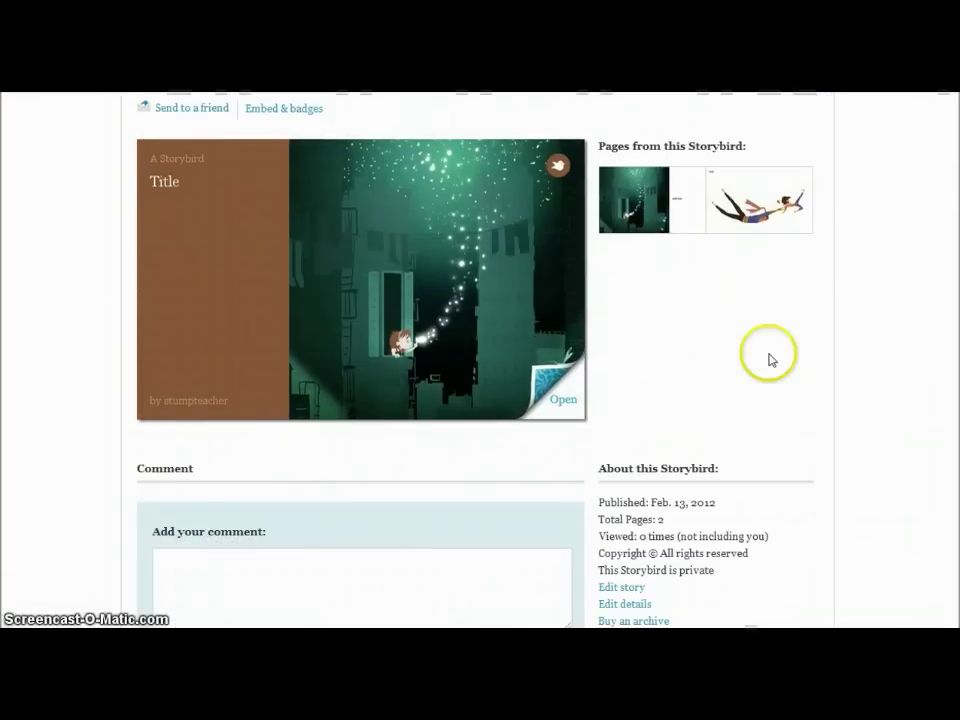
{"action": "left_click", "coordinate": [564, 401]}
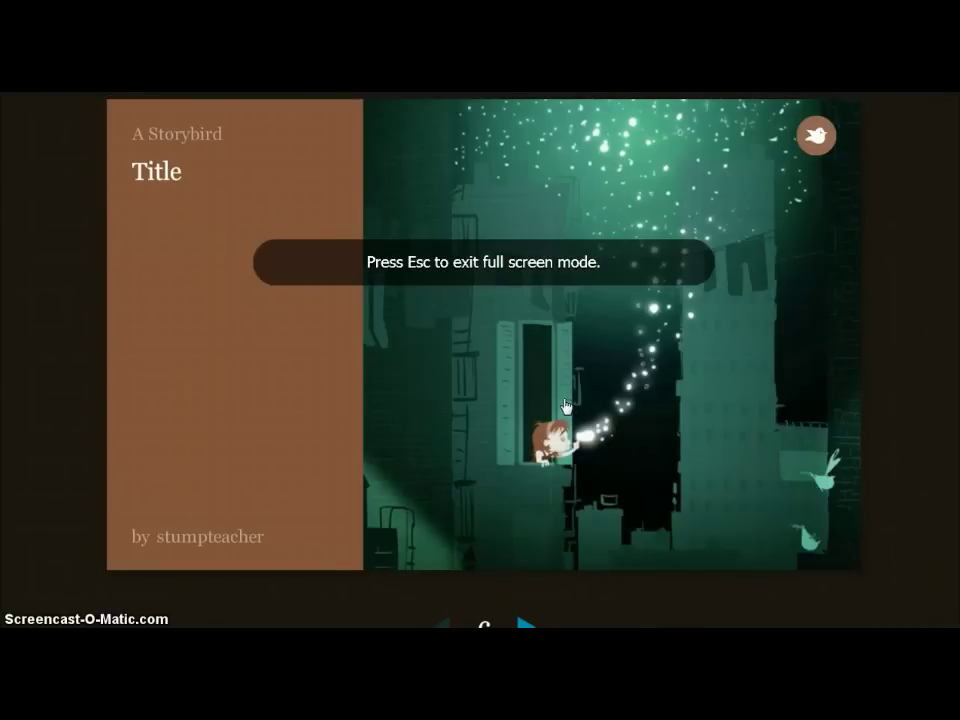
{"action": "left_click", "coordinate": [564, 401]}
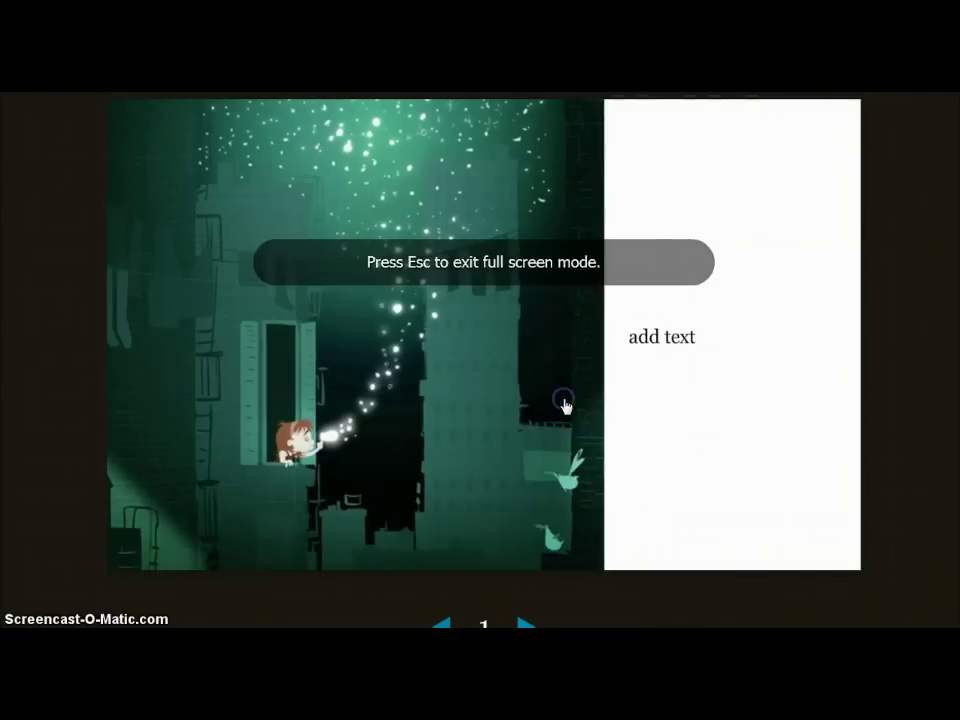
{"action": "left_click", "coordinate": [520, 624]}
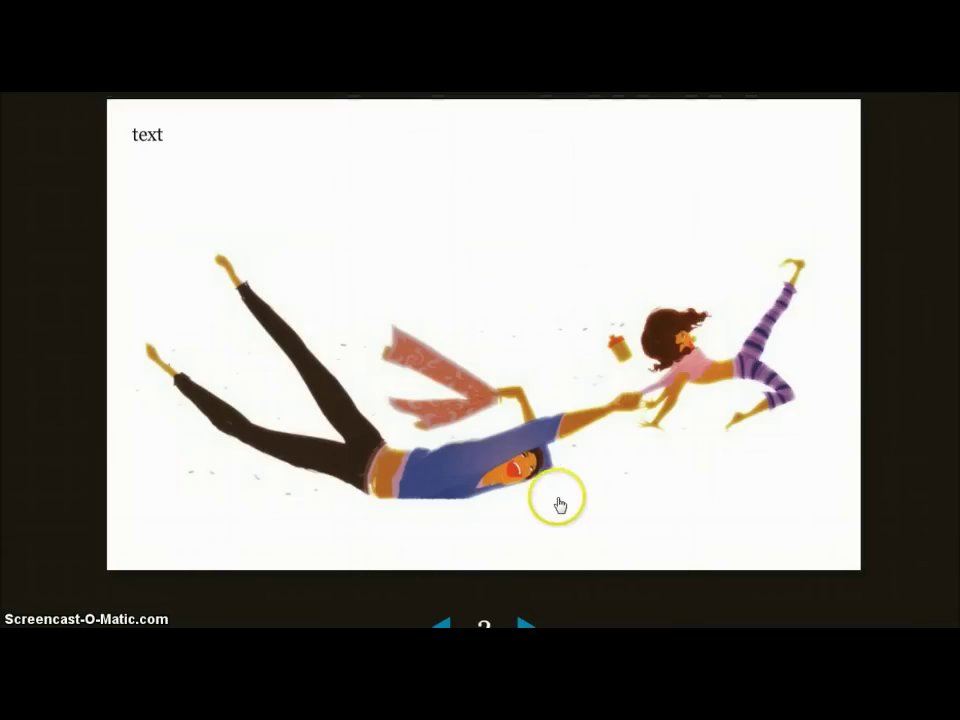
{"action": "left_click", "coordinate": [522, 622]}
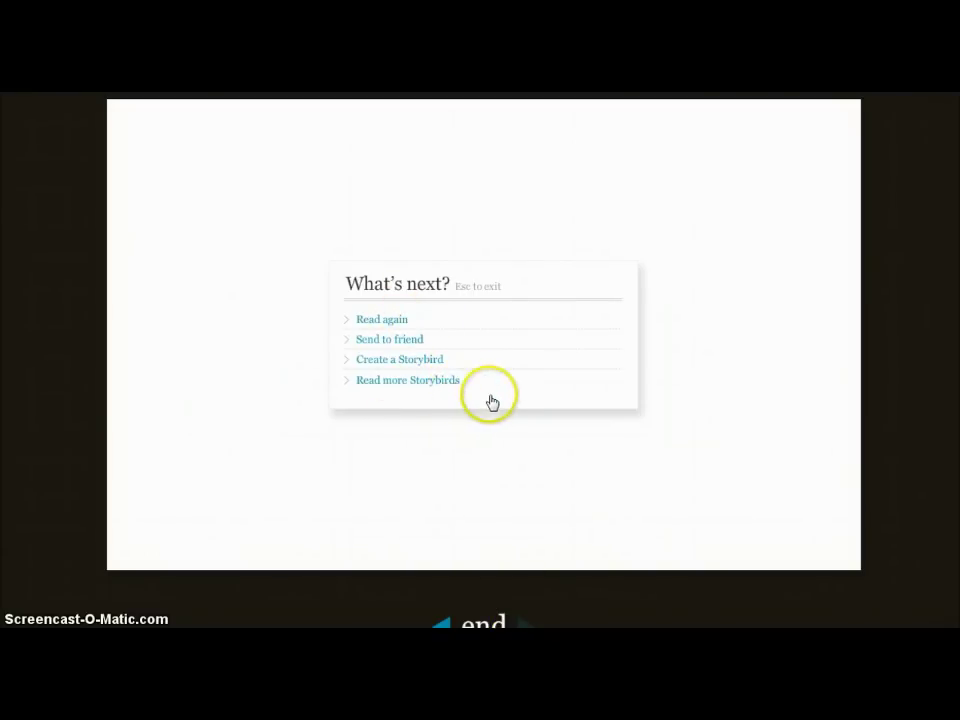
{"action": "left_click", "coordinate": [490, 296]}
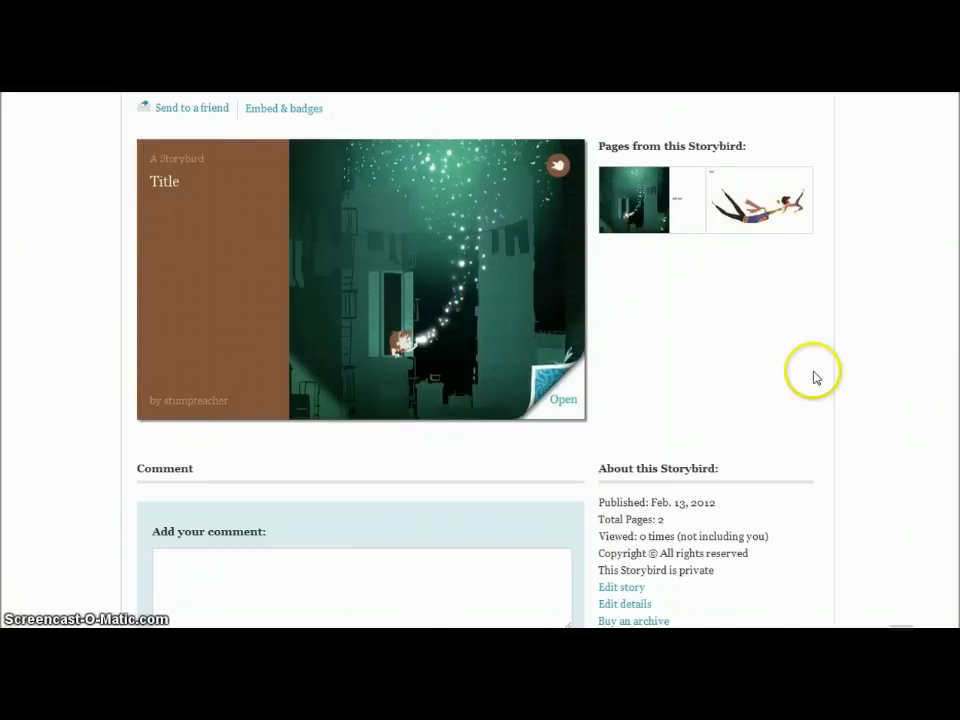
{"action": "scroll", "coordinate": [480, 350], "scroll_direction": "down", "scroll_amount": 3}
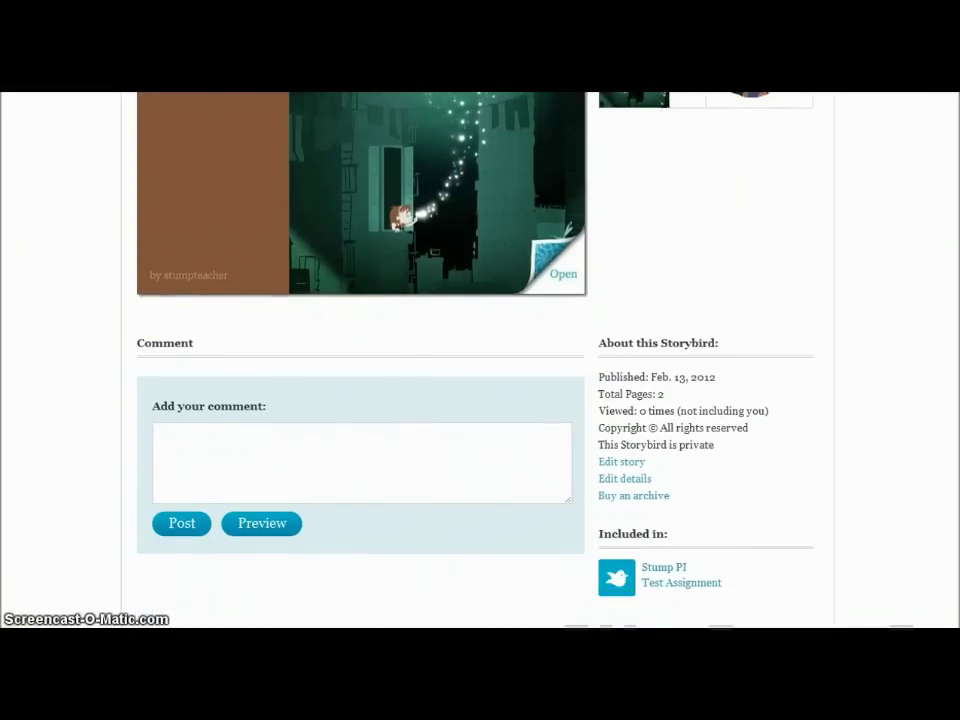
{"action": "key", "text": "Home"}
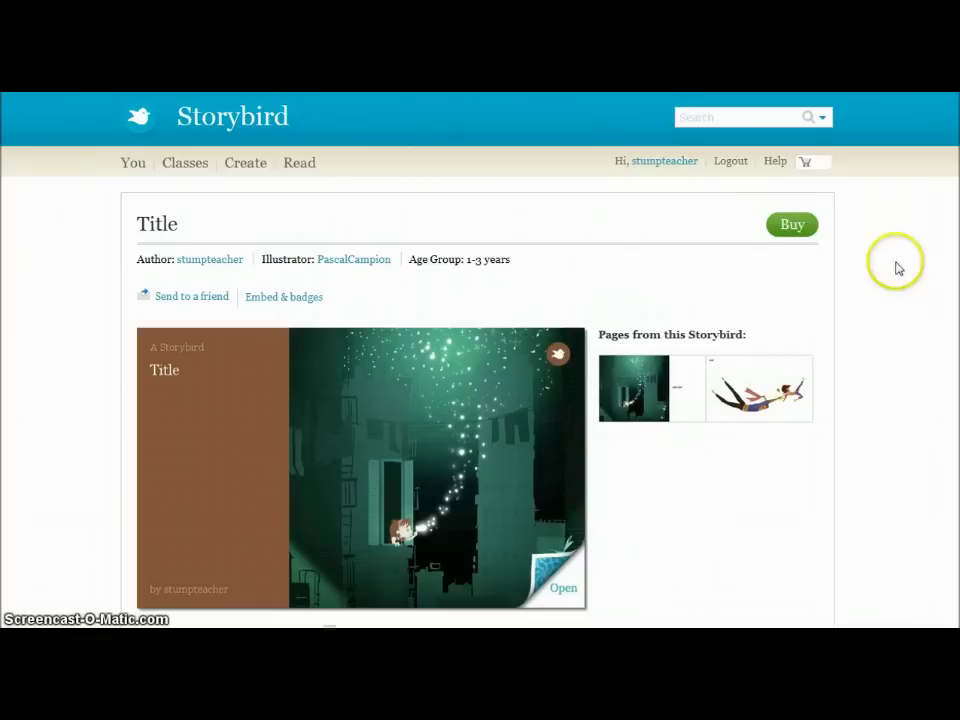
Browse the Buy options for 'Title', from the $1.99 PDF download to softcover and hardcover.
{"action": "left_click", "coordinate": [797, 225]}
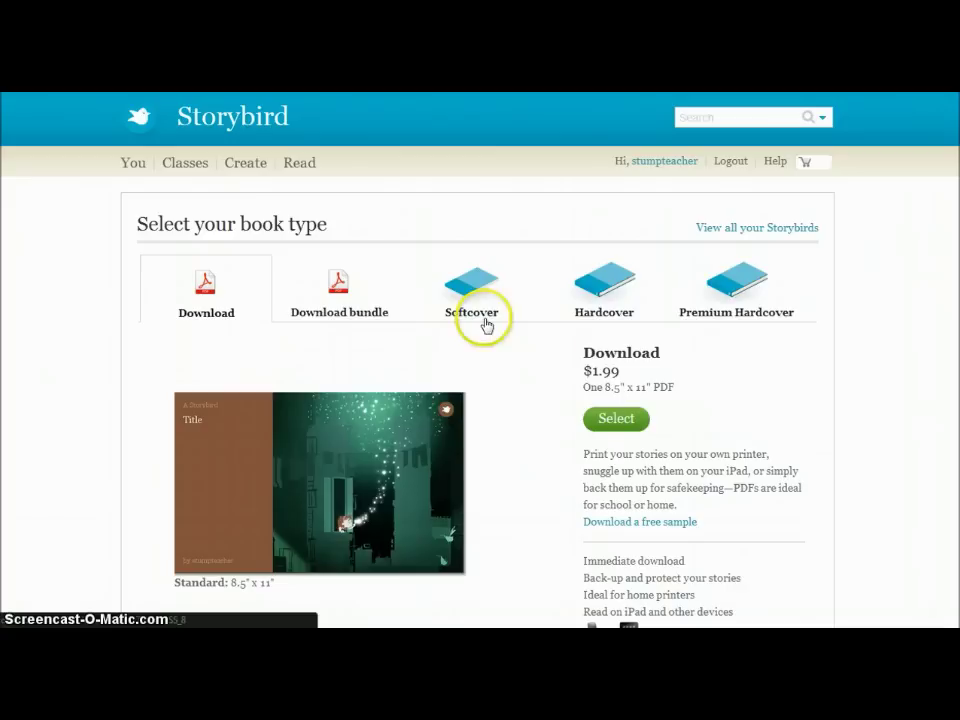
{"action": "scroll", "coordinate": [480, 400], "scroll_direction": "down", "scroll_amount": 3}
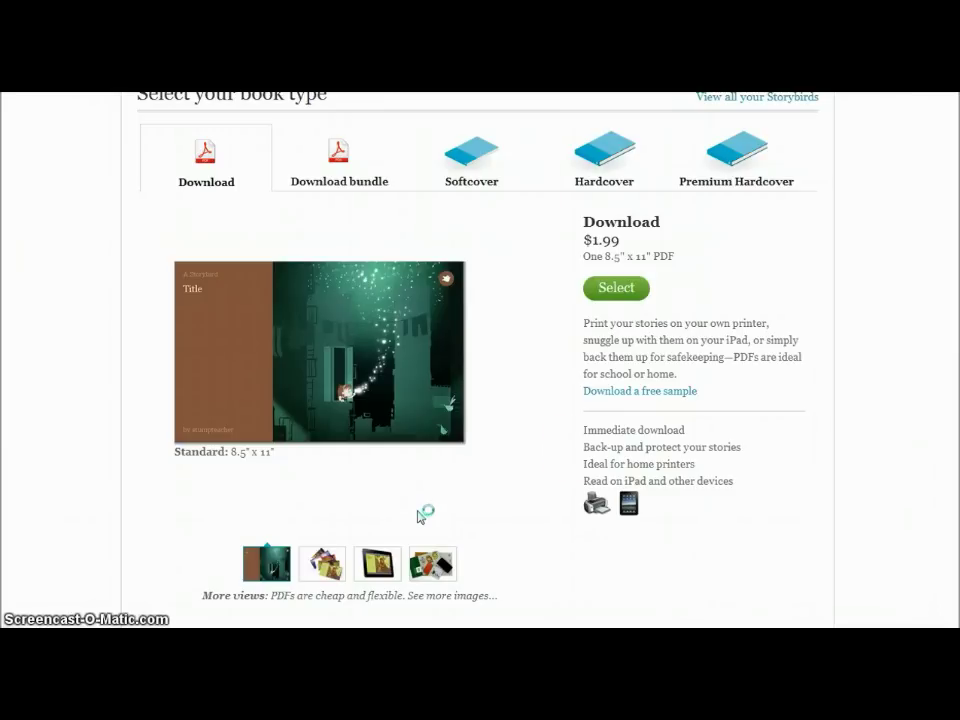
{"action": "scroll", "coordinate": [480, 360], "scroll_direction": "up", "scroll_amount": 3}
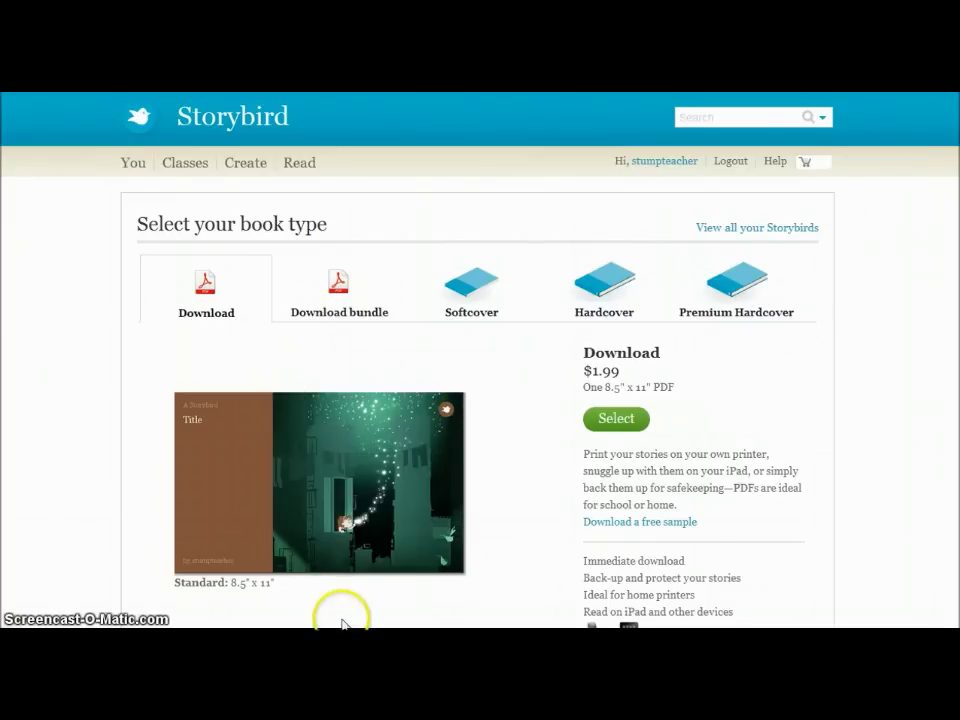
{"action": "mouse_move", "coordinate": [345, 627]}
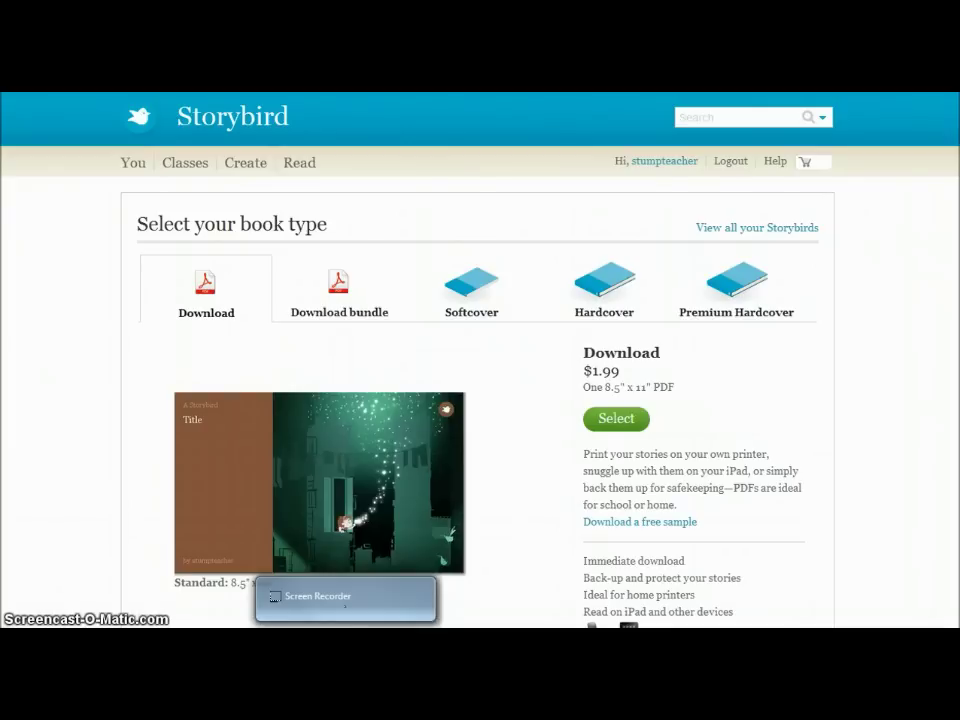